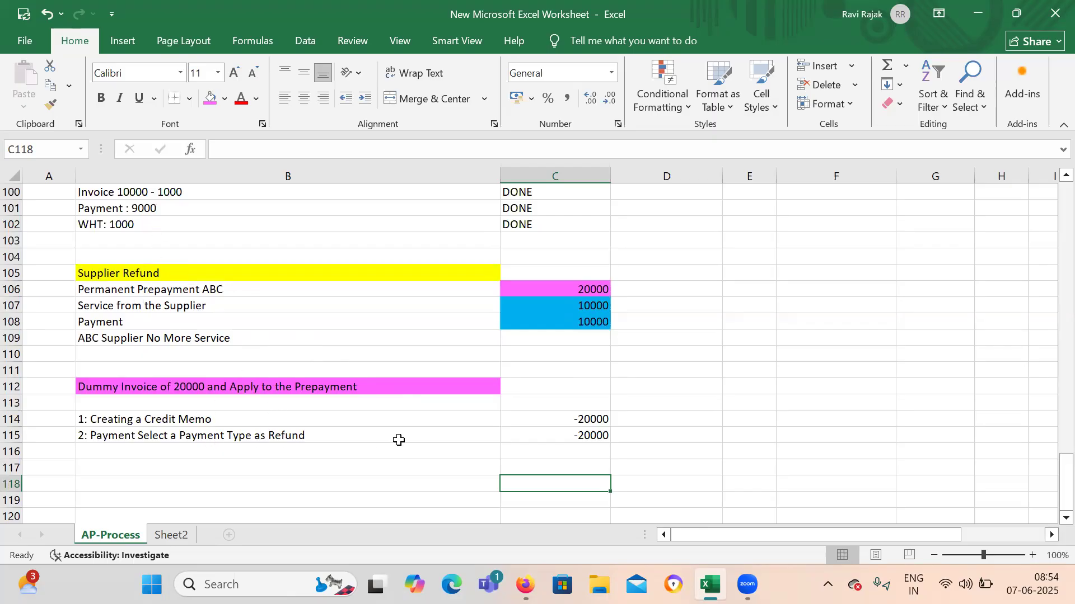
Select the Supplier Refund notes block through row 115, then pick the Permanent Prepayment ABC line
{"action": "left_click", "coordinate": [87, 273]}
{"action": "left_click_drag", "start_coordinate": [214, 296], "coordinate": [537, 436]}
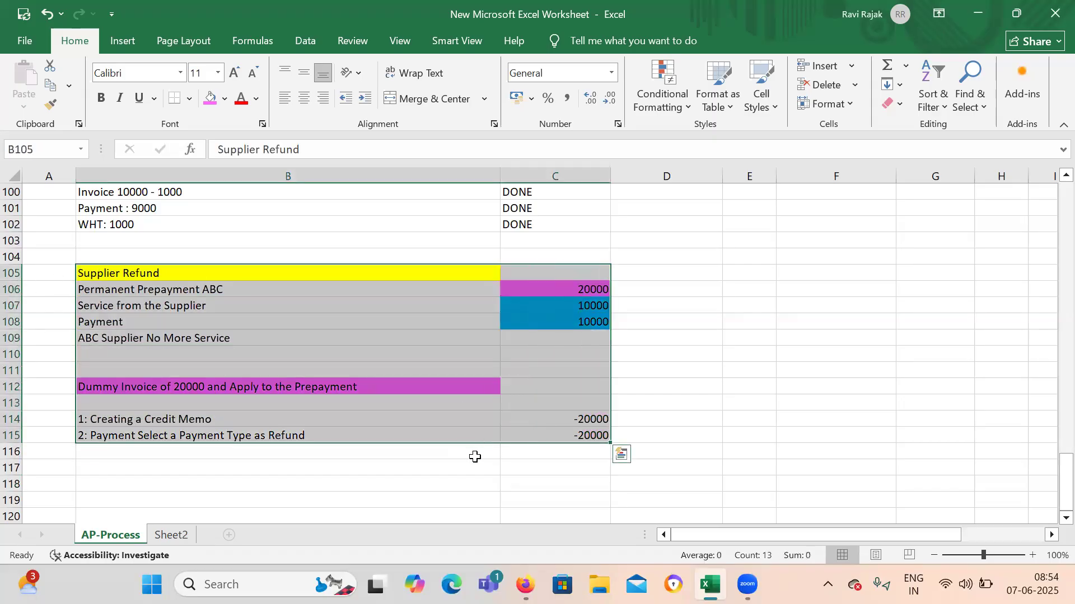
{"action": "left_click", "coordinate": [822, 366]}
{"action": "left_click", "coordinate": [227, 288]}
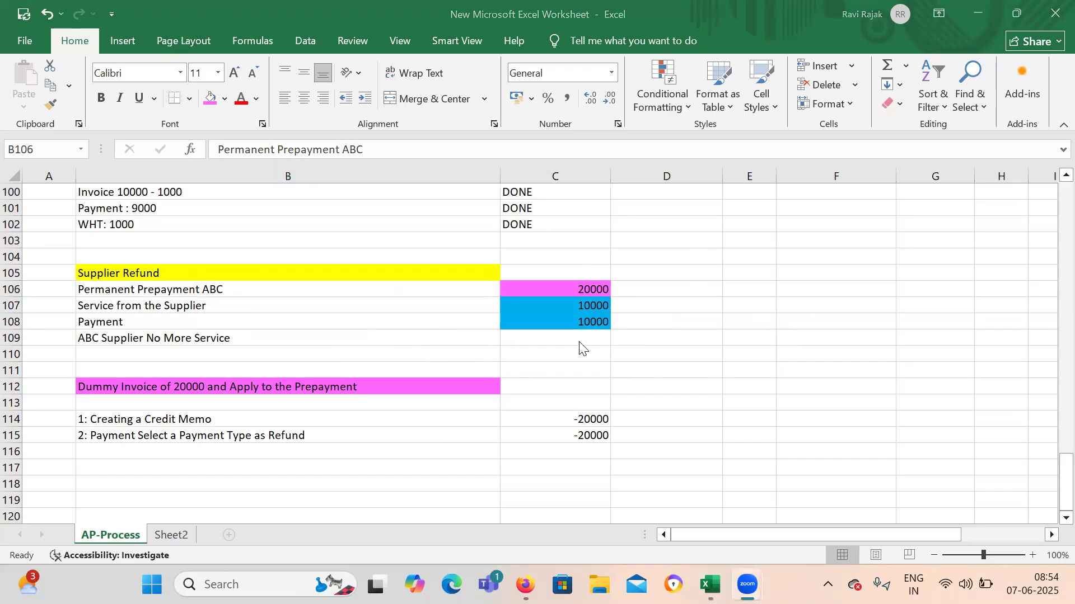
Scroll the AP-Process sheet back to row 1 to show the Knowledge Transfer topics
{"action": "scroll", "coordinate": [542, 342], "scroll_direction": "up", "scroll_amount": 12}
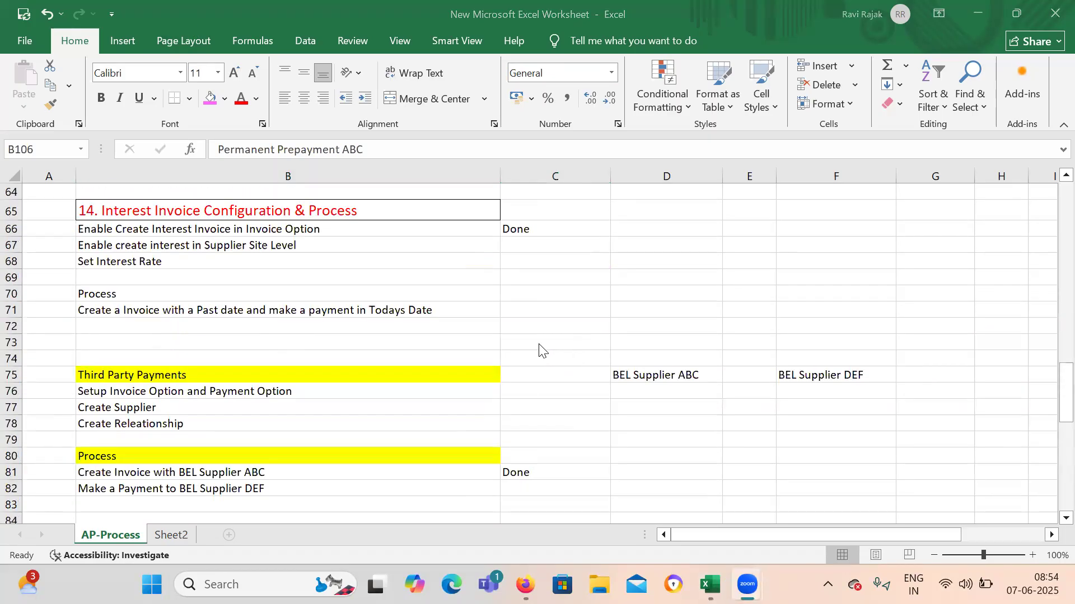
{"action": "scroll", "coordinate": [542, 351], "scroll_direction": "up", "scroll_amount": 17}
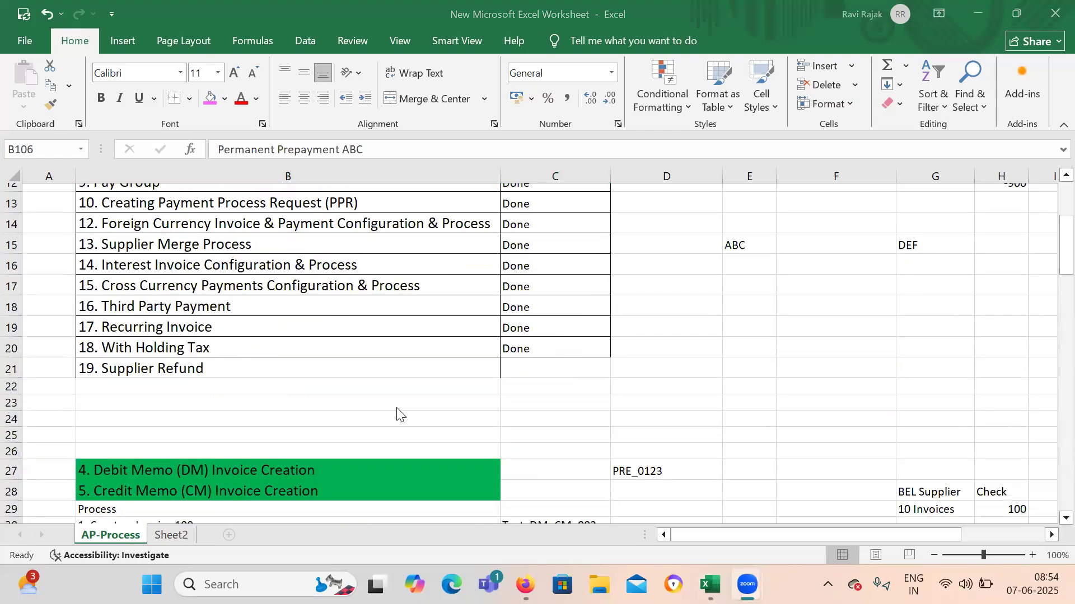
{"action": "scroll", "coordinate": [397, 415], "scroll_direction": "up", "scroll_amount": 2}
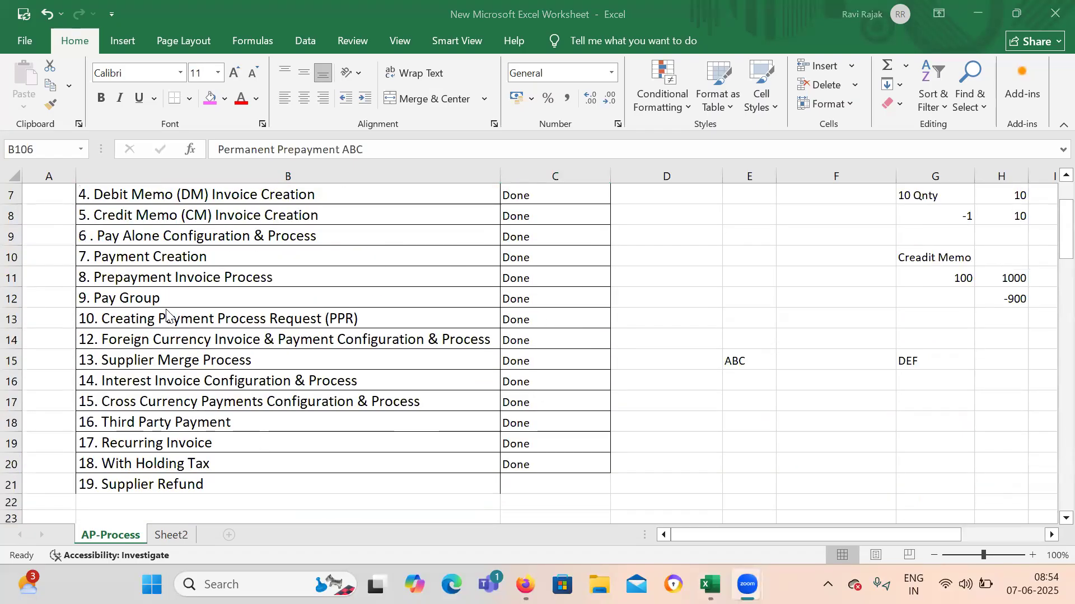
{"action": "key", "text": "F2"}
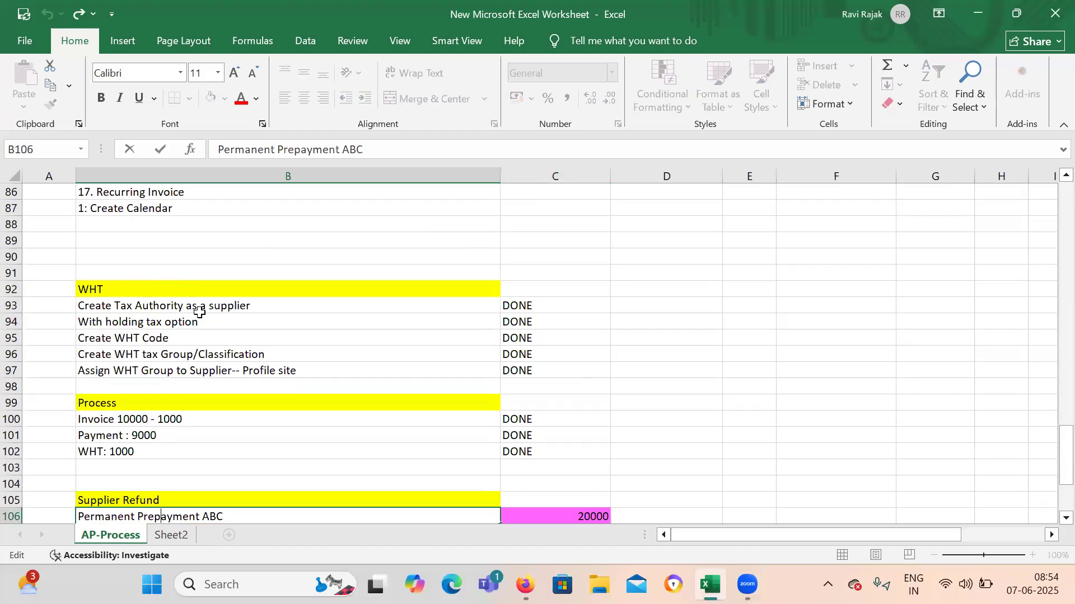
{"action": "scroll", "coordinate": [200, 311], "scroll_direction": "up", "scroll_amount": 10}
{"action": "left_click_drag", "start_coordinate": [1066, 358], "coordinate": [1066, 202]}
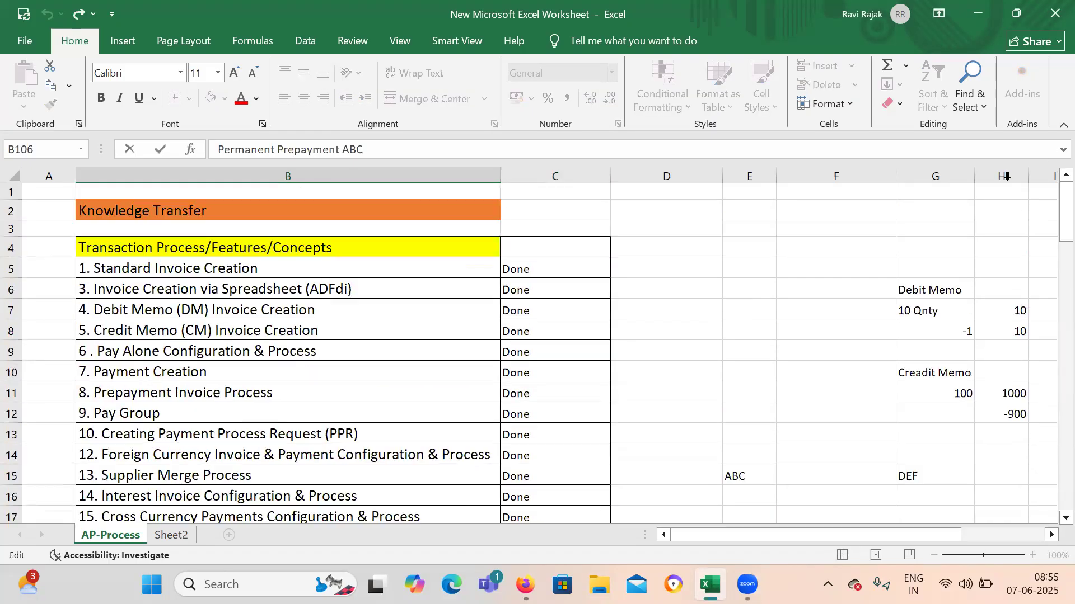
Fill cell B11, '8. Prepayment Invoice Process', with a light blue colour
{"action": "left_click", "coordinate": [174, 395]}
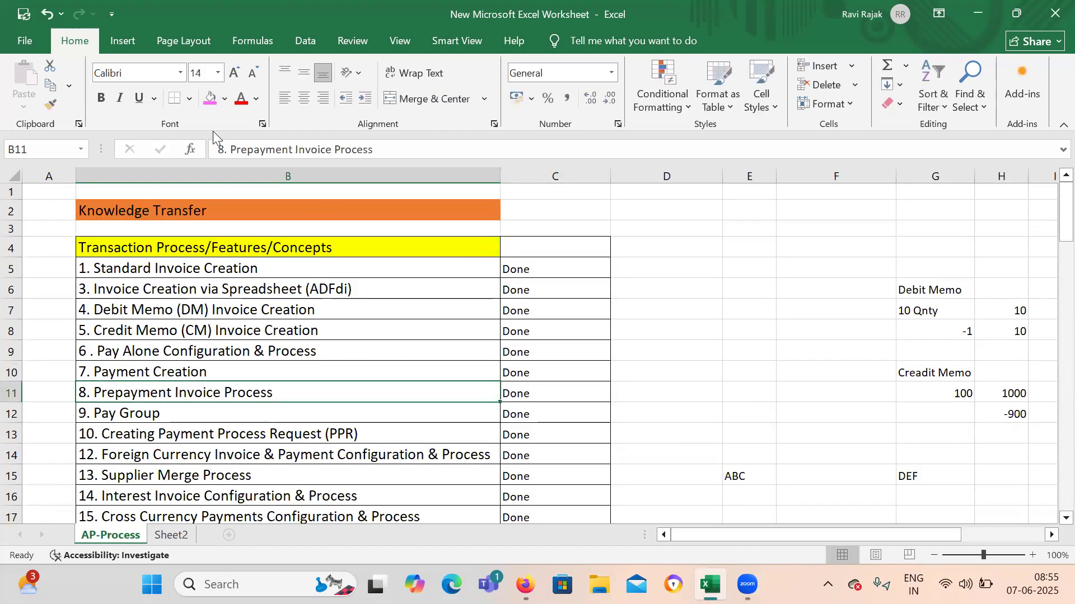
{"action": "left_click", "coordinate": [225, 103]}
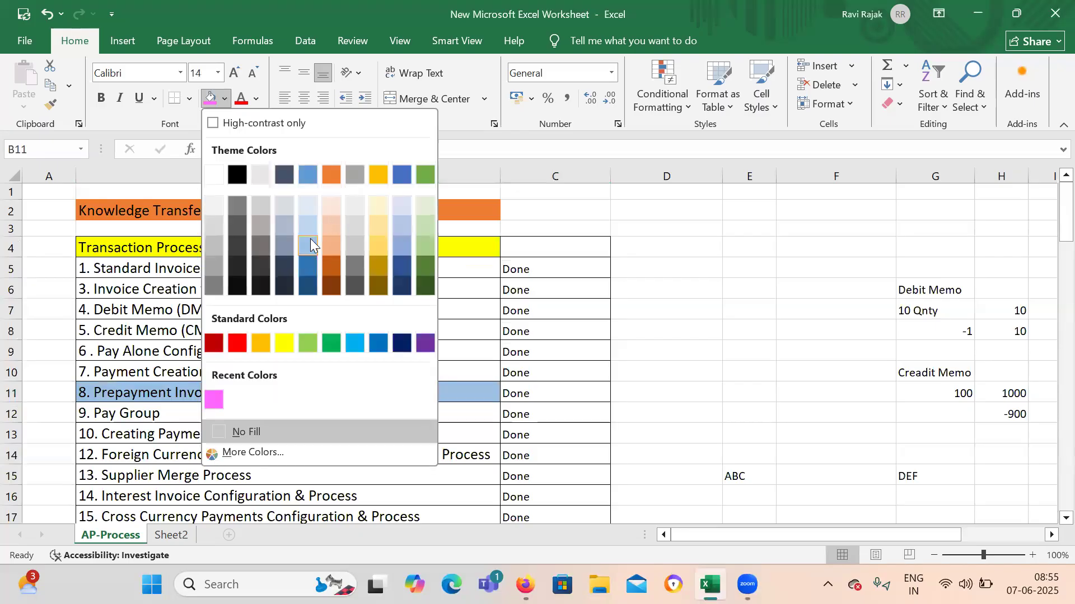
{"action": "left_click", "coordinate": [310, 244]}
{"action": "left_click", "coordinate": [292, 416]}
{"action": "left_click", "coordinate": [286, 392]}
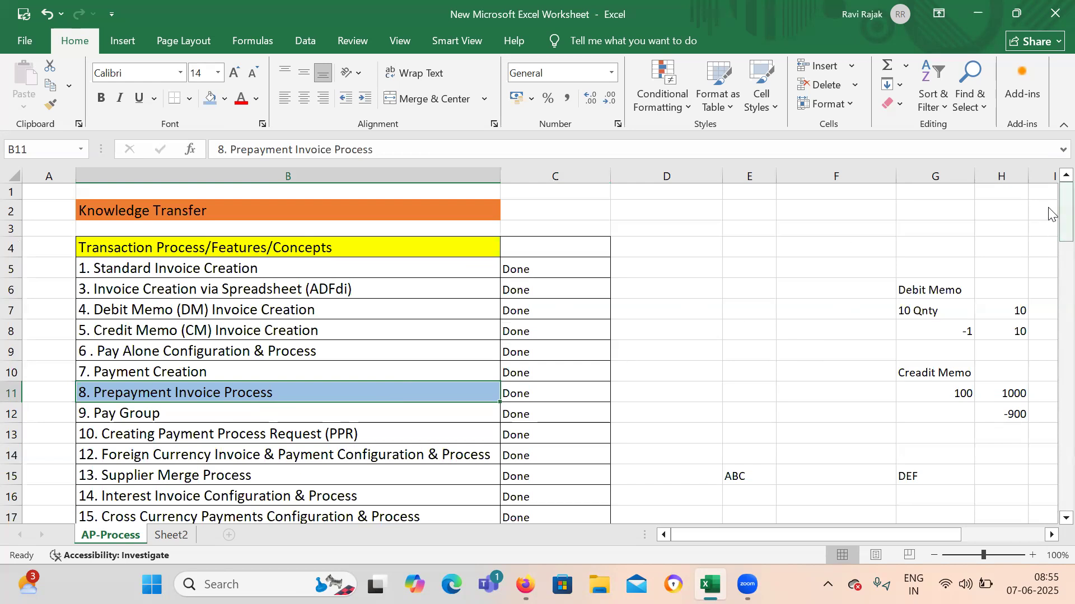
{"action": "left_click_drag", "start_coordinate": [1048, 213], "coordinate": [1050, 506]}
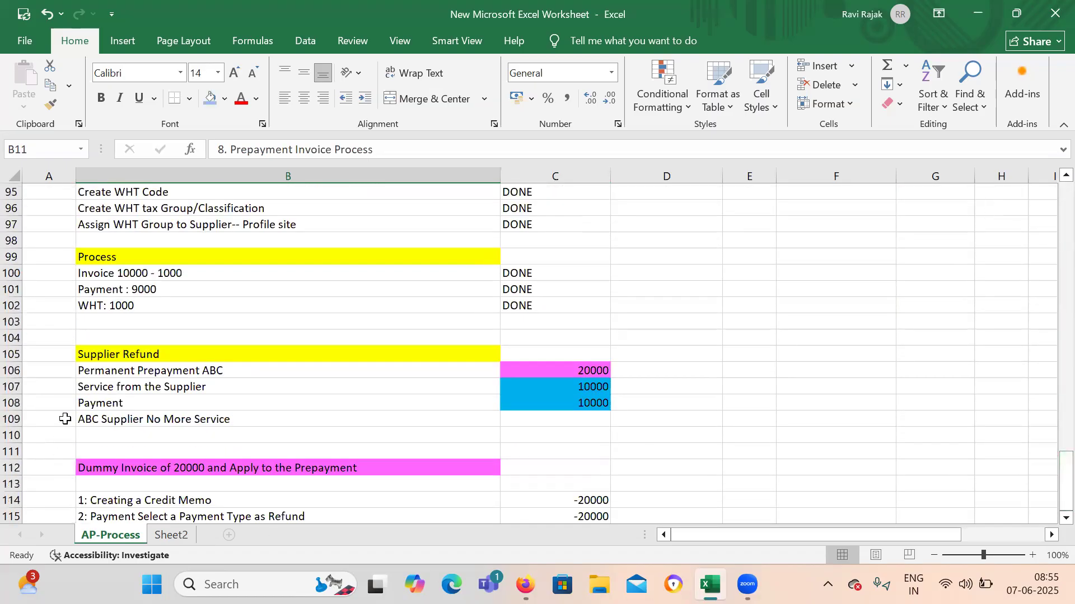
Point out the Permanent Prepayment ABC line and its 20000 dummy invoice amount
{"action": "left_click", "coordinate": [264, 369]}
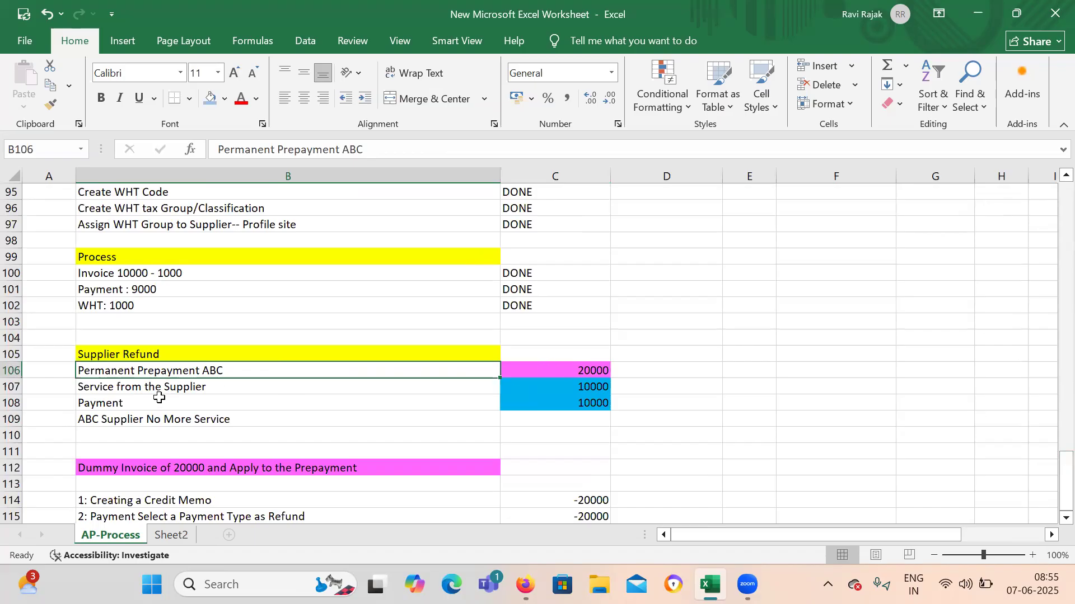
{"action": "left_click", "coordinate": [183, 472]}
{"action": "left_click", "coordinate": [524, 368]}
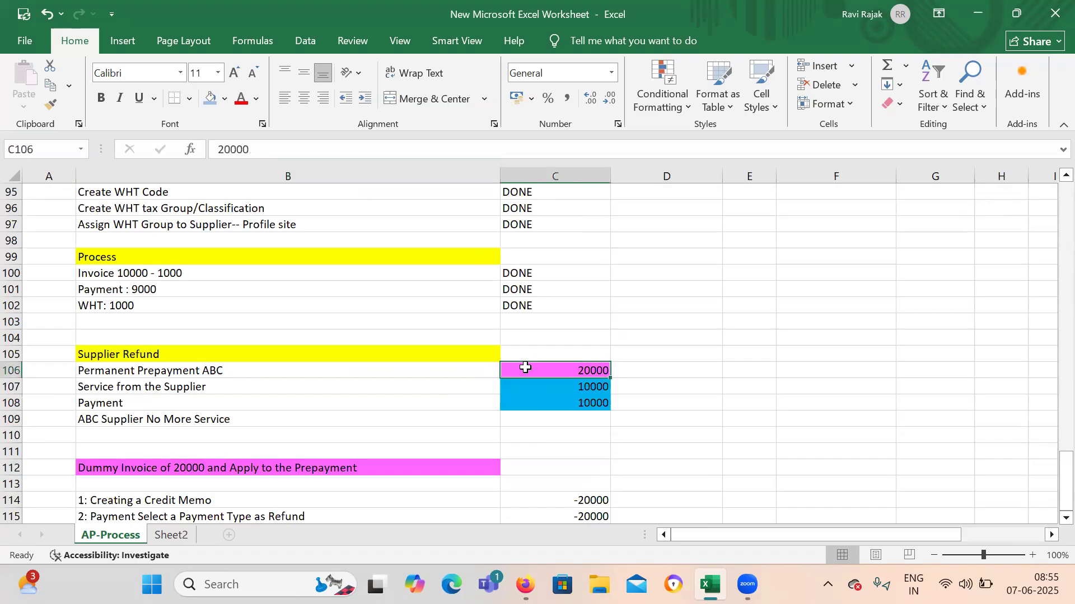
{"action": "left_click", "coordinate": [221, 368]}
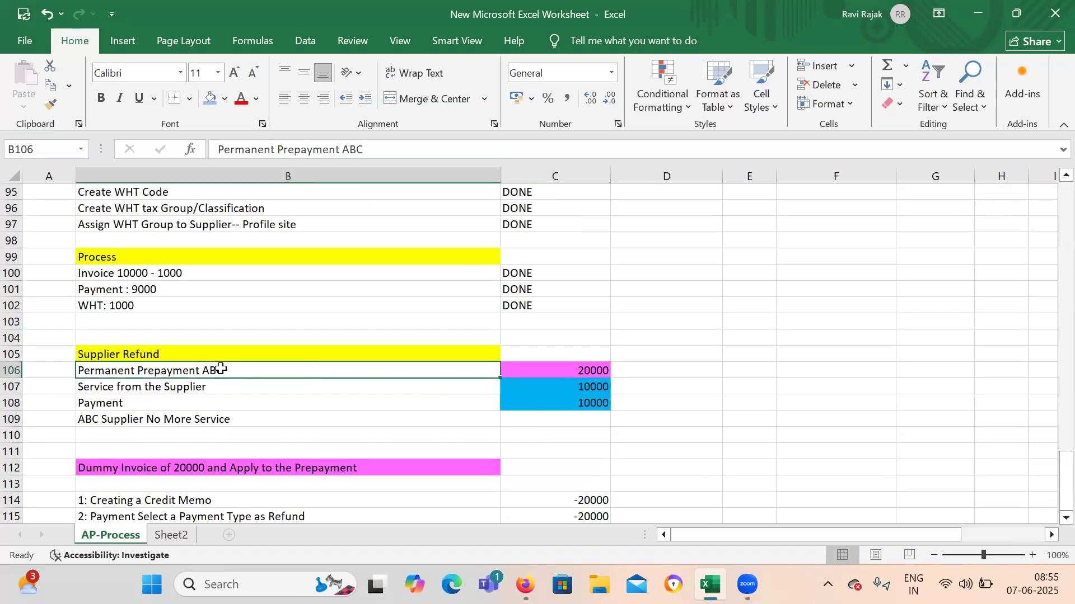
{"action": "scroll", "coordinate": [232, 381], "scroll_direction": "down", "scroll_amount": 1}
{"action": "double_click", "coordinate": [212, 339]}
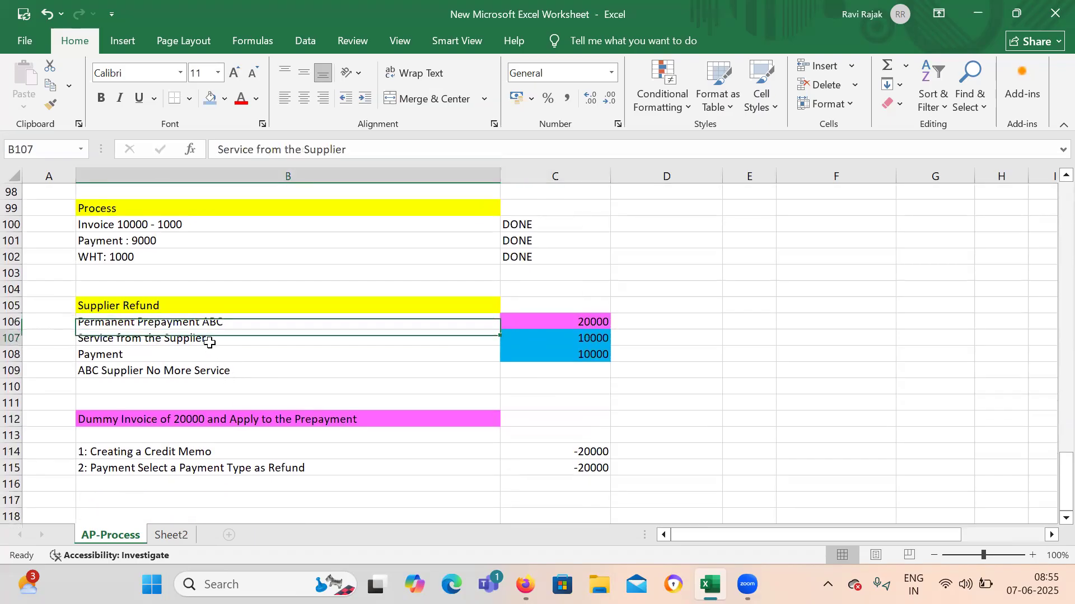
{"action": "key", "text": "Return"}
Go over the -20000 credit memo and Refund payment steps, then switch to Oracle Fusion
{"action": "left_click_drag", "start_coordinate": [244, 338], "coordinate": [278, 362]}
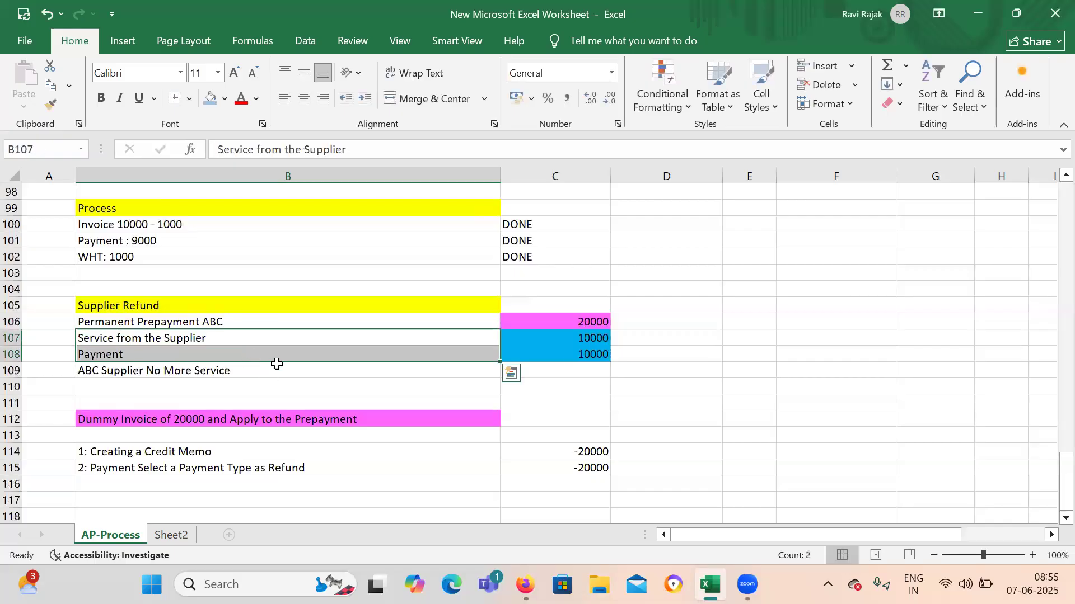
{"action": "scroll", "coordinate": [291, 380], "scroll_direction": "down", "scroll_amount": 2}
{"action": "left_click", "coordinate": [307, 402]}
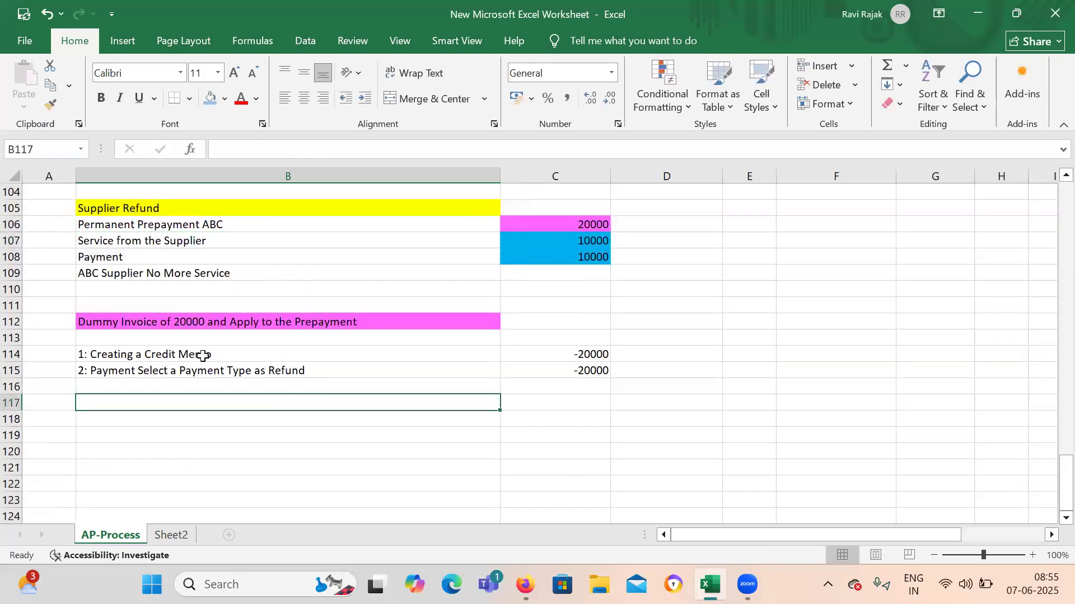
{"action": "left_click", "coordinate": [121, 343]}
{"action": "left_click", "coordinate": [184, 356]}
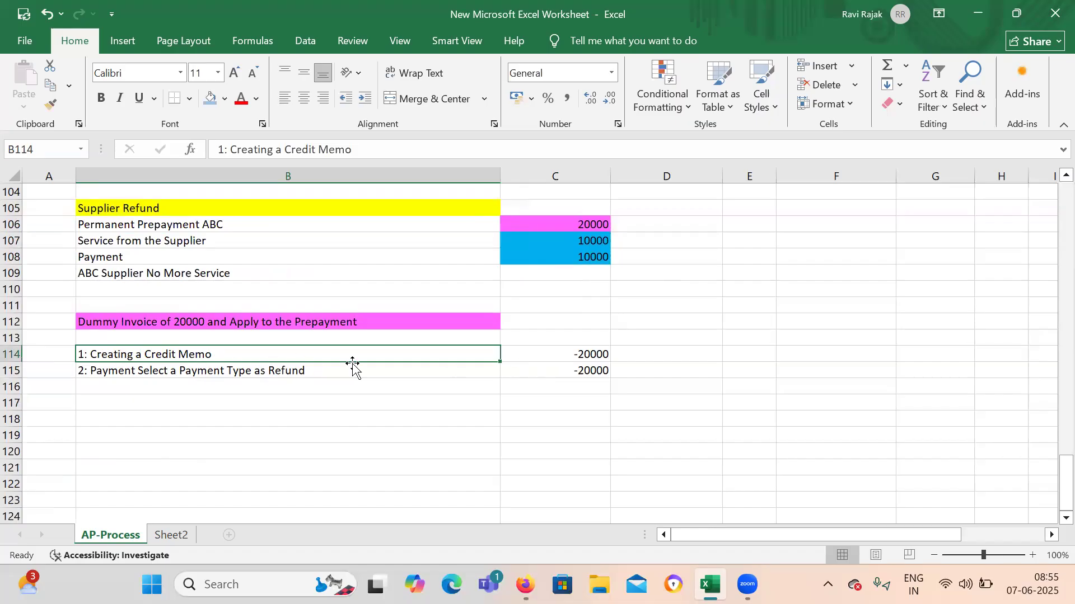
{"action": "left_click", "coordinate": [596, 359]}
{"action": "left_click", "coordinate": [314, 370]}
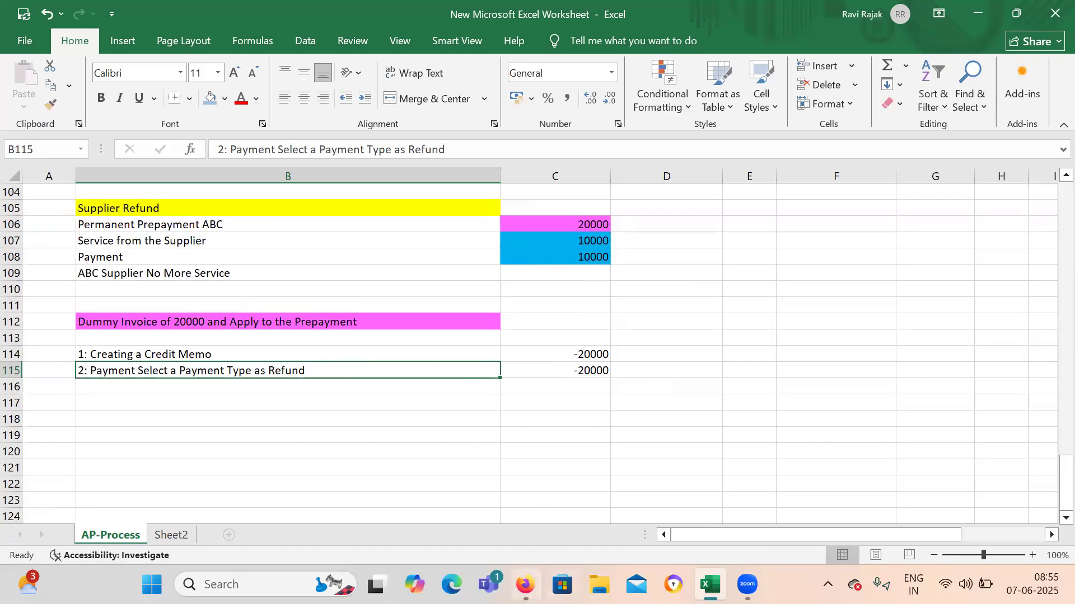
{"action": "left_click", "coordinate": [525, 584]}
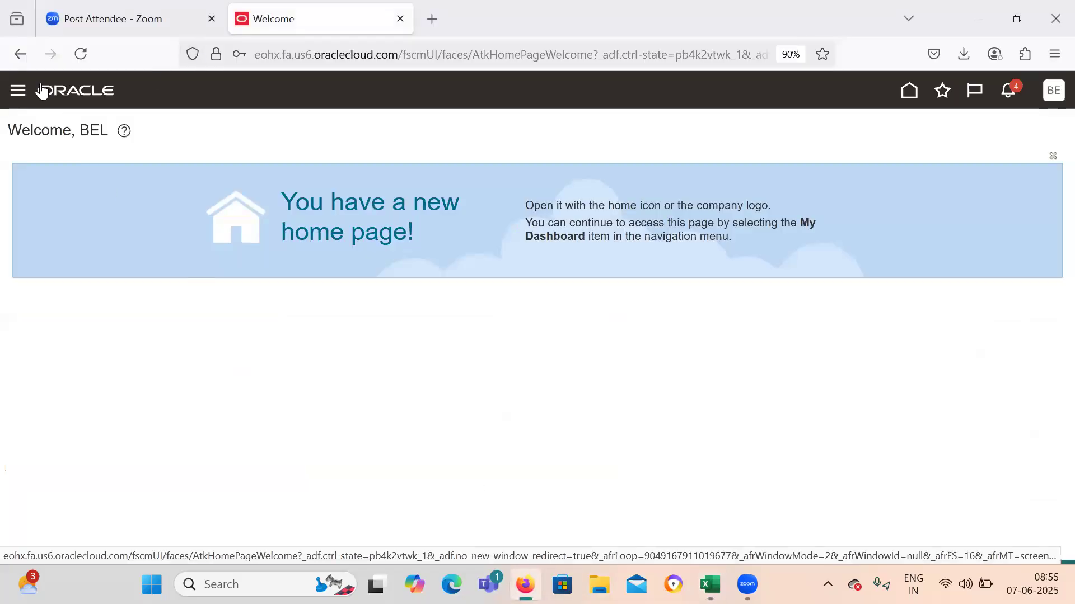
From the Navigator, expand Payables and go to Invoices
{"action": "left_click", "coordinate": [16, 92]}
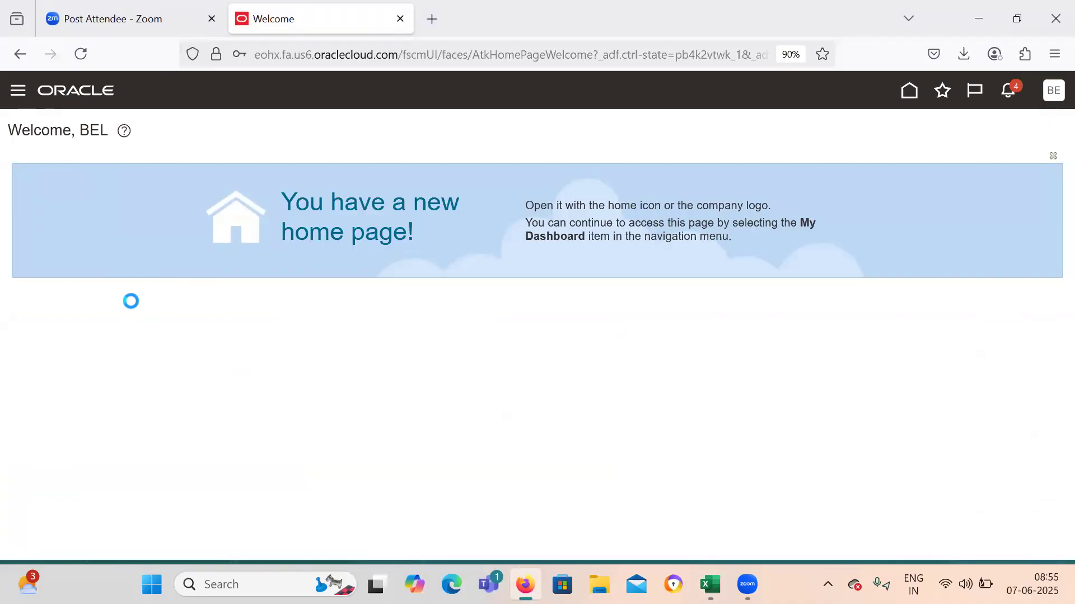
{"action": "scroll", "coordinate": [134, 325], "scroll_direction": "down", "scroll_amount": 10}
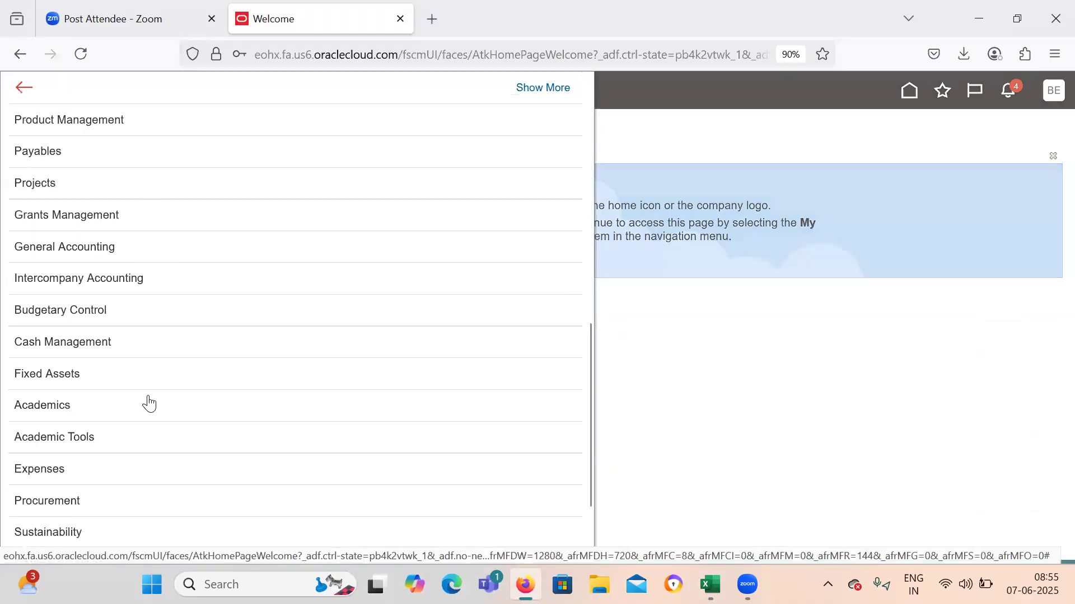
{"action": "scroll", "coordinate": [232, 361], "scroll_direction": "down", "scroll_amount": 3}
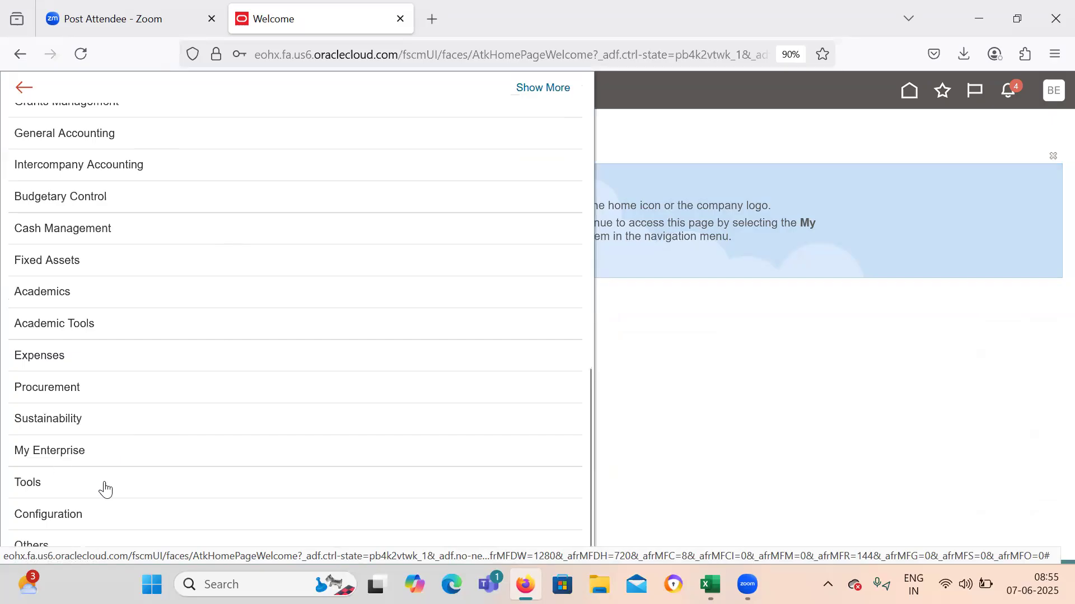
{"action": "scroll", "coordinate": [134, 305], "scroll_direction": "up", "scroll_amount": 1}
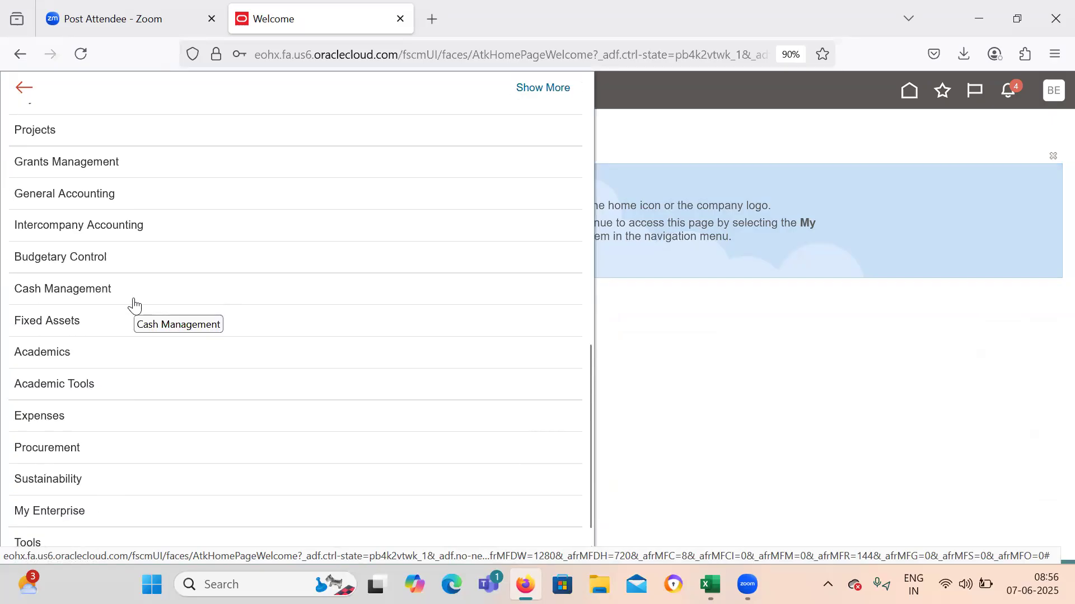
{"action": "scroll", "coordinate": [134, 305], "scroll_direction": "up", "scroll_amount": 2}
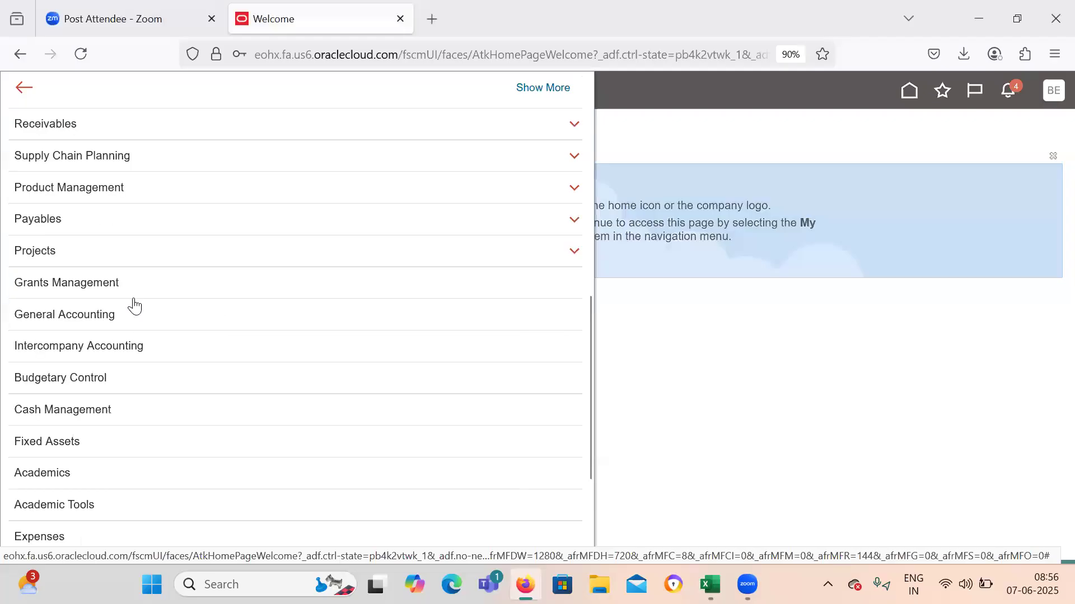
{"action": "left_click", "coordinate": [136, 229]}
{"action": "left_click", "coordinate": [213, 246]}
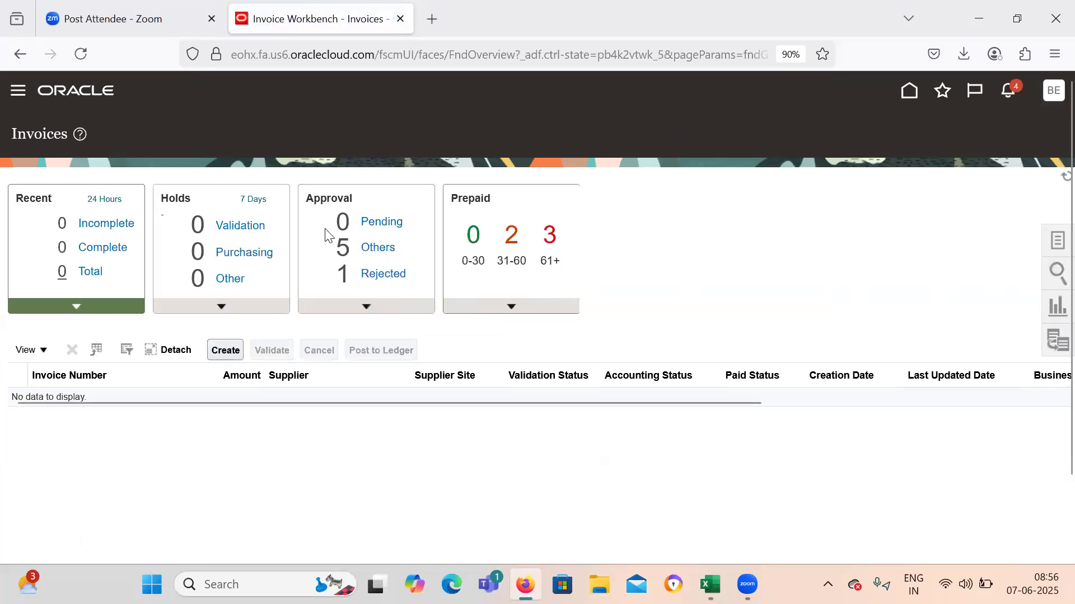
{"action": "left_click", "coordinate": [1054, 246]}
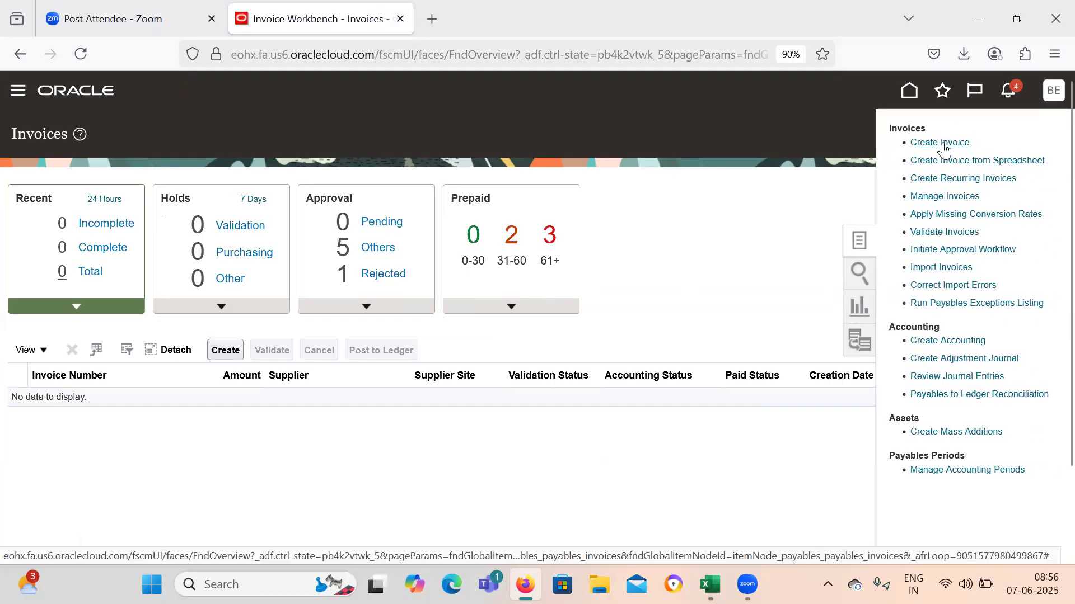
Launch Create Invoice from the Tasks panel, defaulting to BEL US 1 Business Unit
{"action": "left_click", "coordinate": [942, 143]}
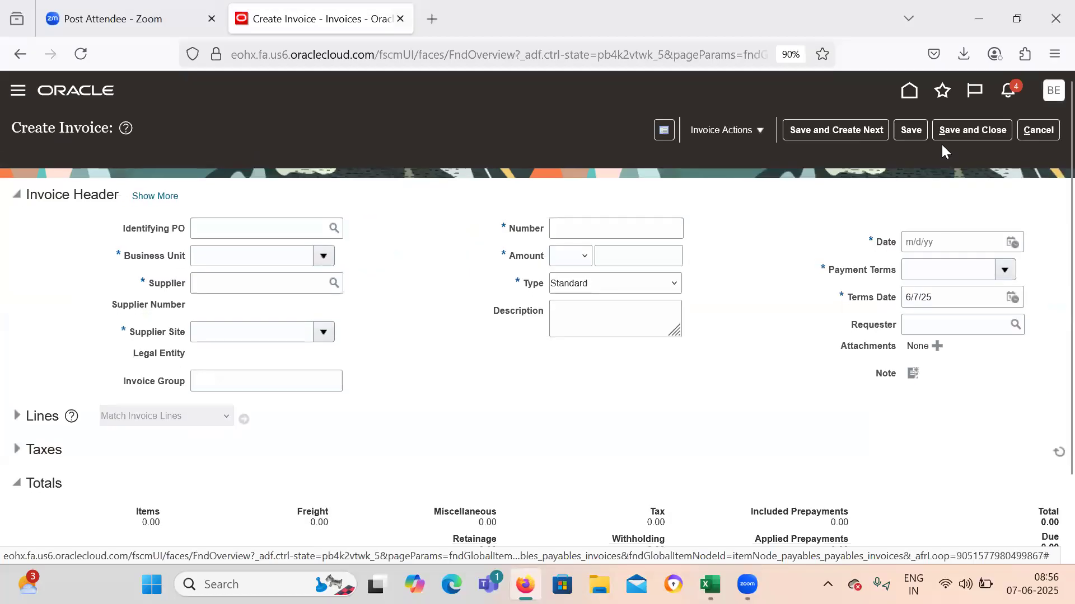
{"action": "left_click", "coordinate": [323, 256]}
Choose BEL US 1 Business Unit and supplier BEL Supplier 10055
{"action": "left_click", "coordinate": [307, 330]}
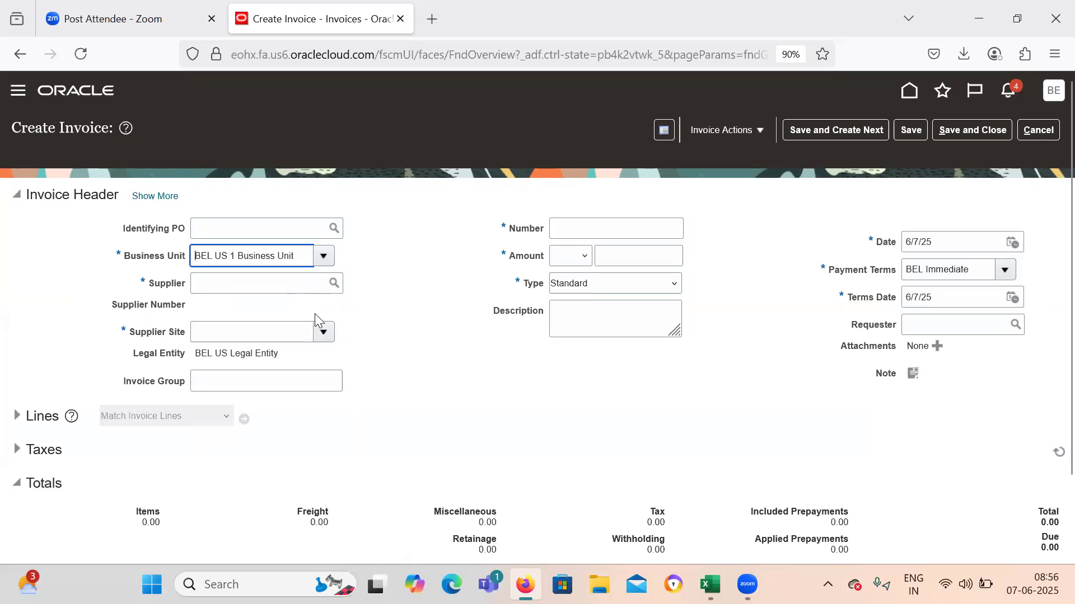
{"action": "left_click", "coordinate": [288, 283]}
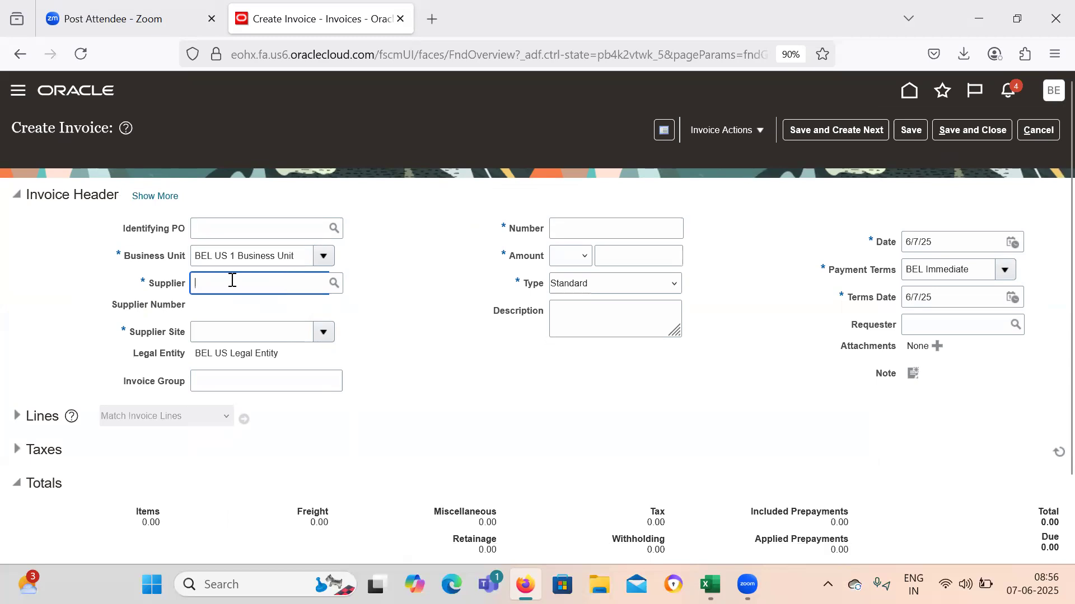
{"action": "type", "text": "BEL"}
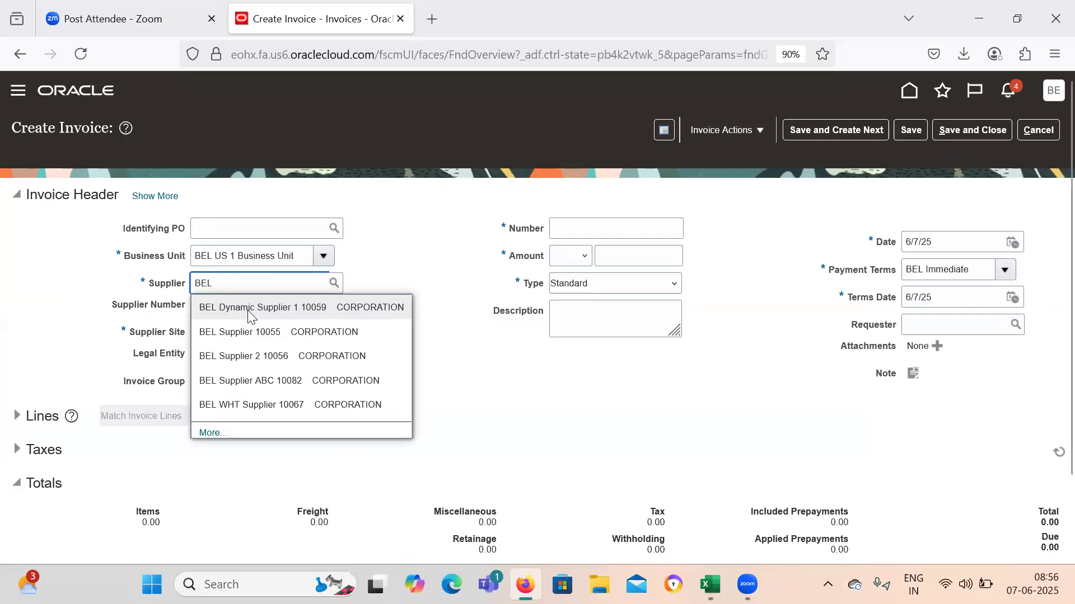
{"action": "type", "text": " Supplier"}
{"action": "left_click", "coordinate": [271, 330]}
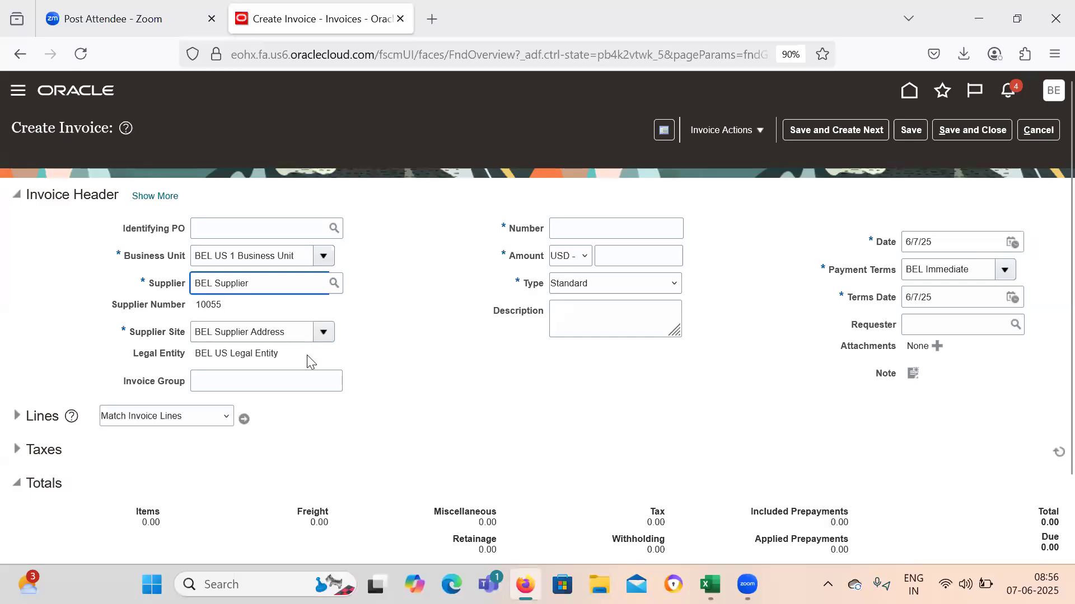
Enter number Refund_001, amount -20,000, type Credit memo, and dismiss the payment terms warning
{"action": "left_click", "coordinate": [559, 222]}
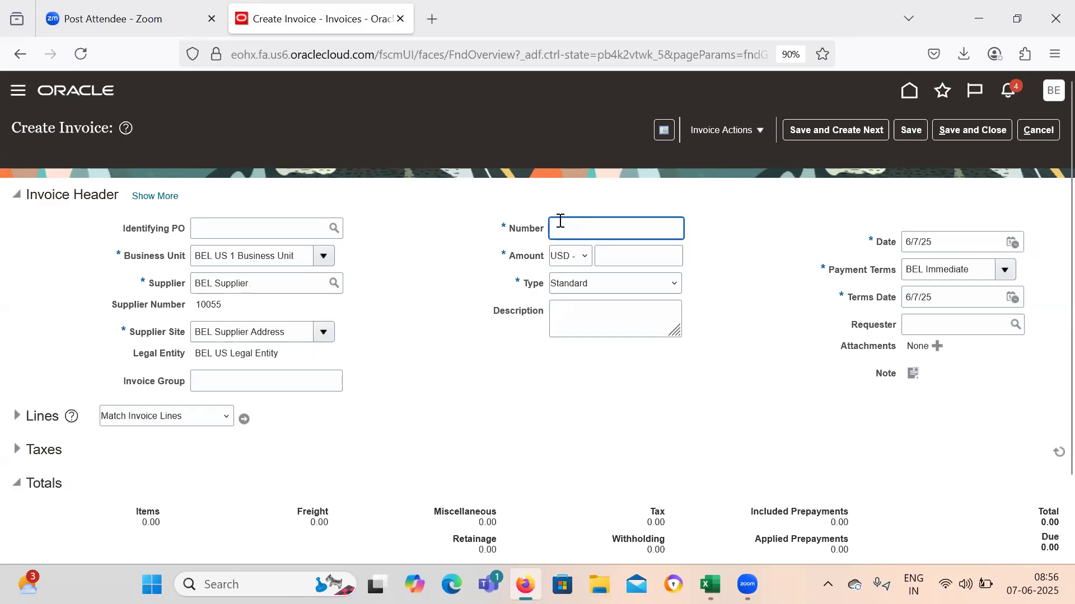
{"action": "type", "text": "Refund_001"}
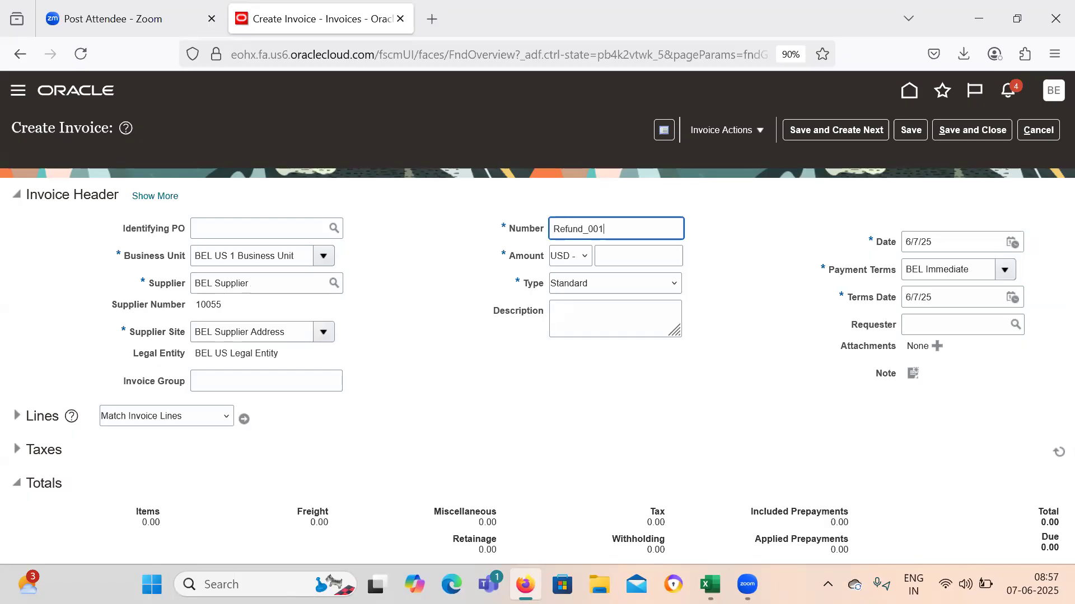
{"action": "key", "text": "Tab"}
{"action": "key", "text": "Tab"}
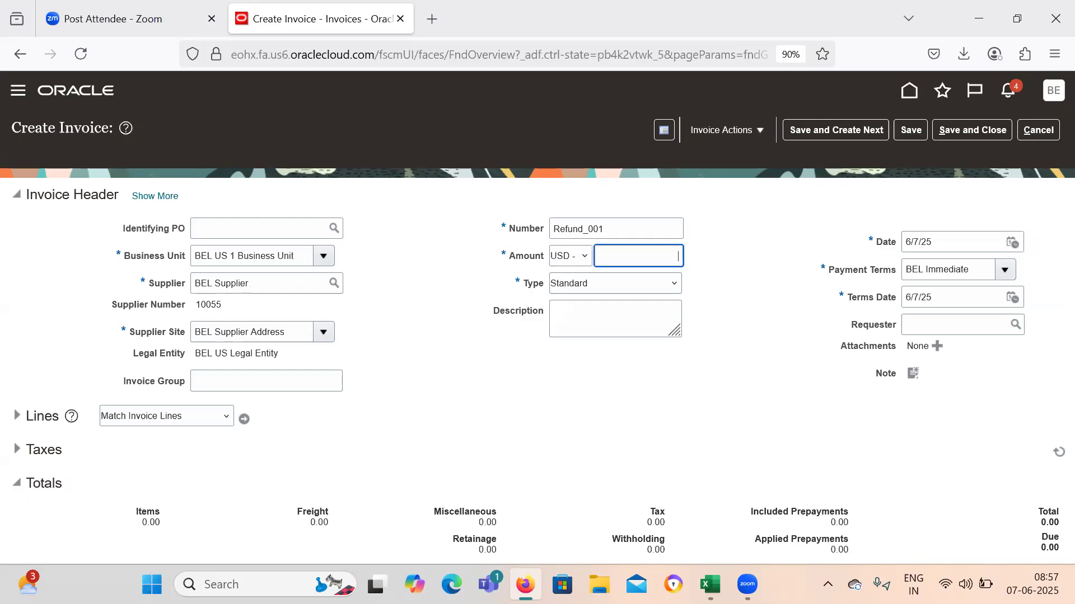
{"action": "type", "text": "-20,000"}
{"action": "key", "text": "Tab"}
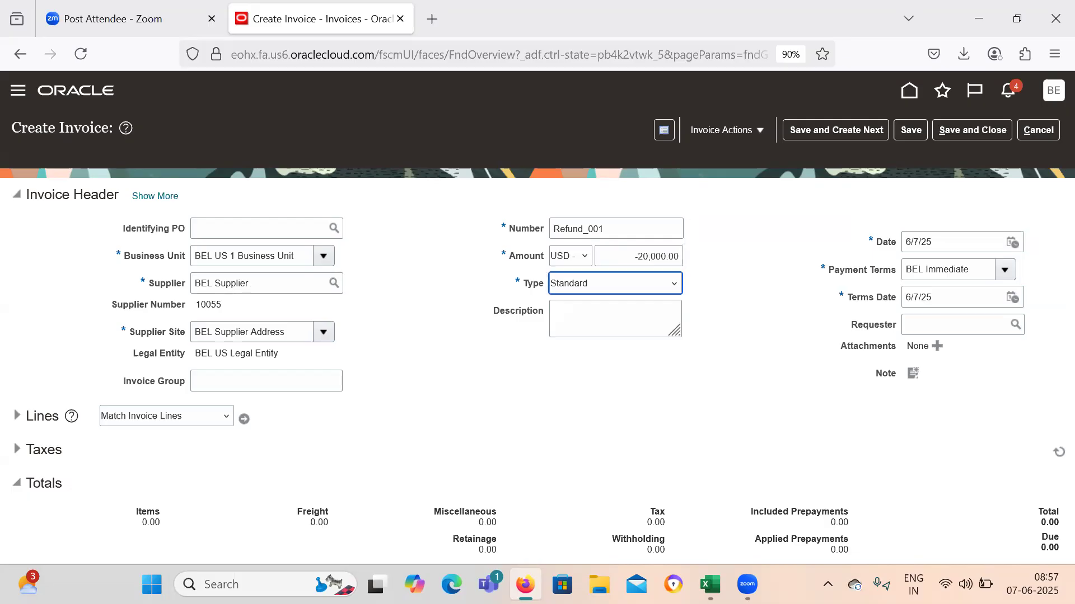
{"action": "left_click", "coordinate": [610, 297]}
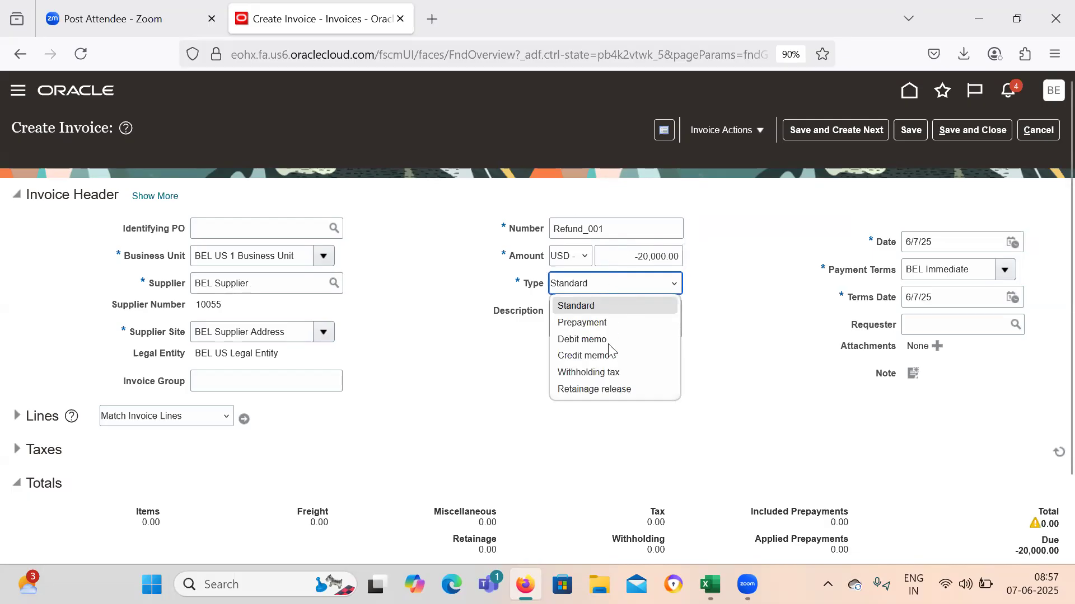
{"action": "left_click", "coordinate": [614, 353]}
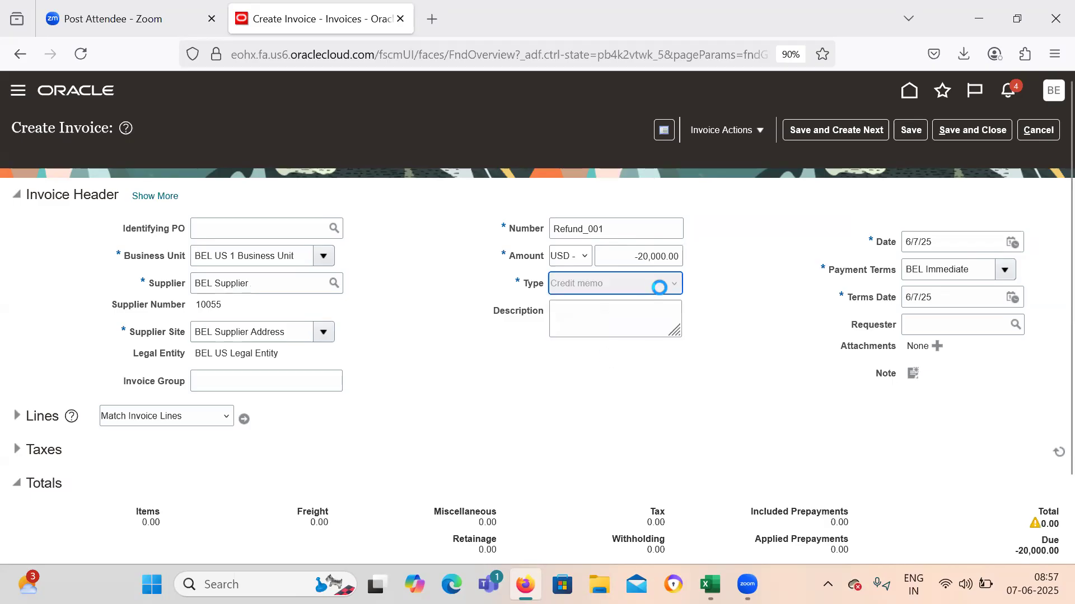
{"action": "left_click", "coordinate": [641, 262]}
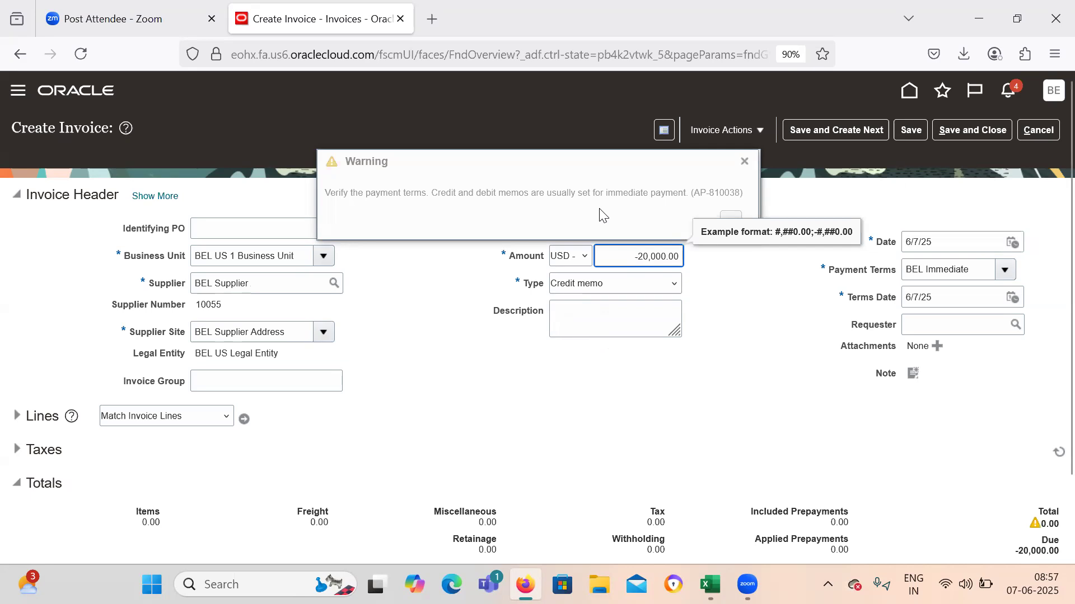
{"action": "left_click", "coordinate": [744, 162]}
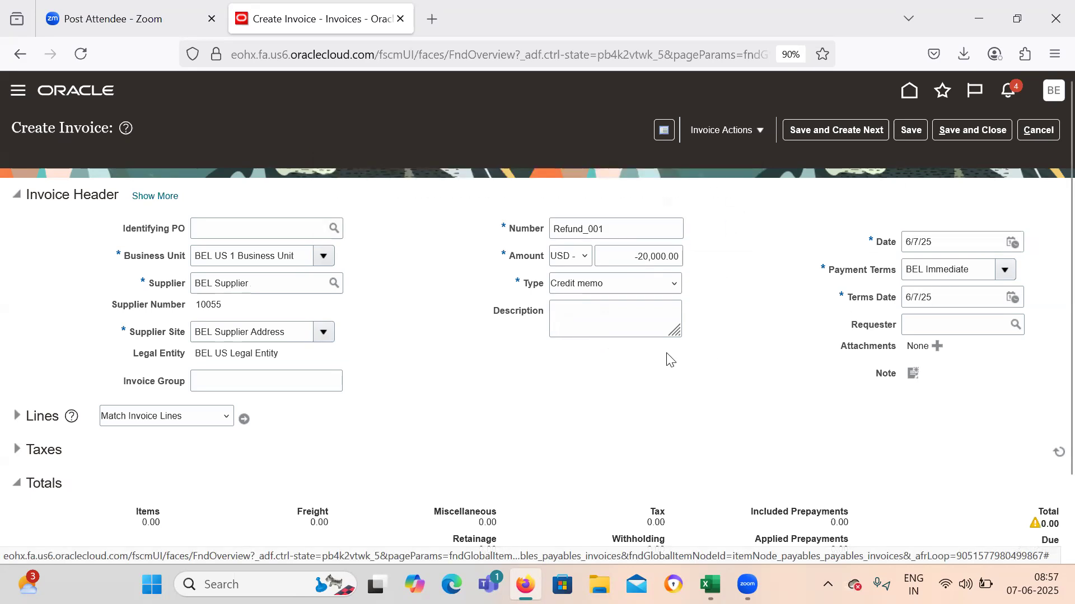
{"action": "scroll", "coordinate": [667, 359], "scroll_direction": "down", "scroll_amount": 3}
{"action": "left_click", "coordinate": [34, 328]}
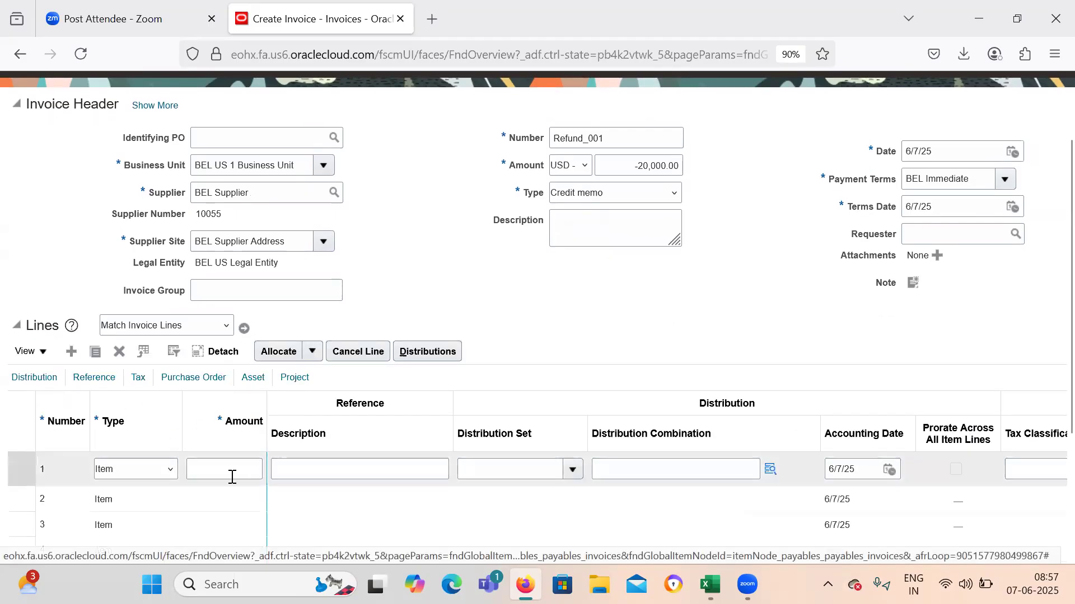
{"action": "left_click", "coordinate": [229, 471]}
{"action": "type", "text": "-"}
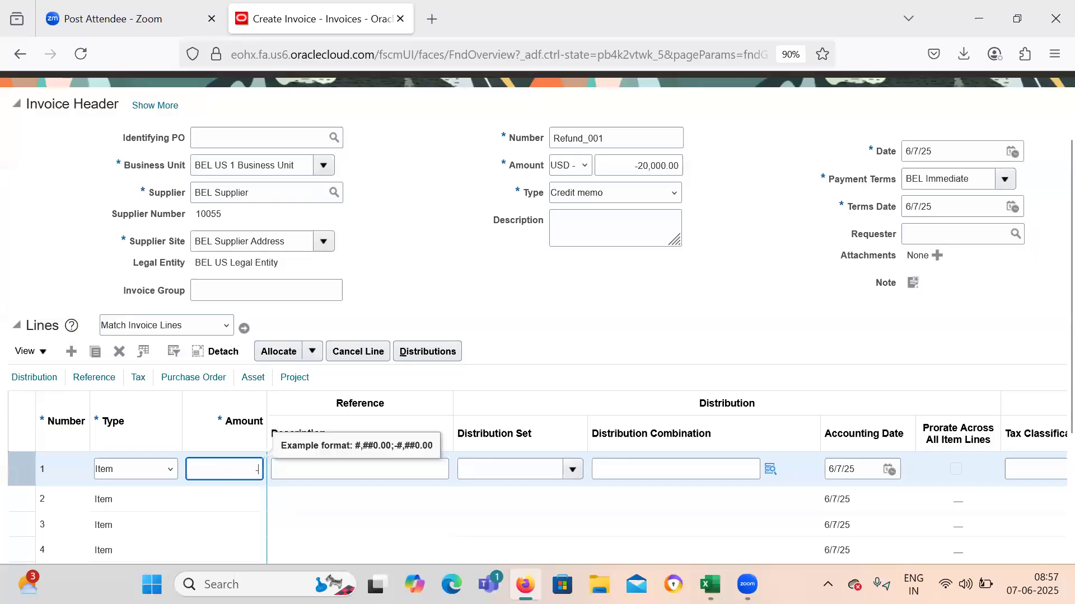
{"action": "type", "text": "20,000"}
{"action": "key", "text": "Tab"}
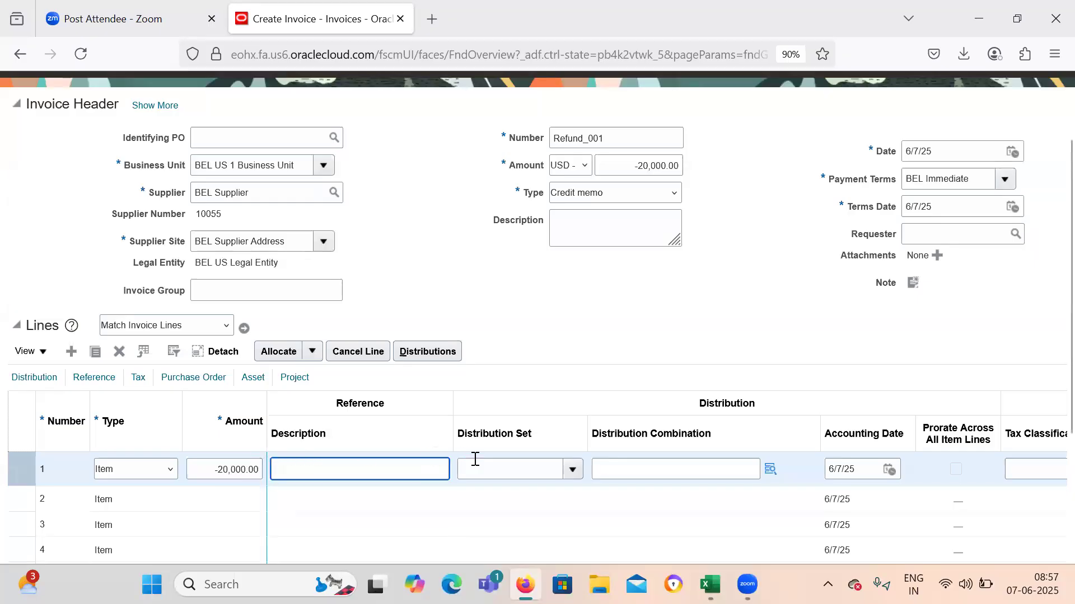
{"action": "key", "text": "Tab"}
{"action": "left_click", "coordinate": [770, 469]}
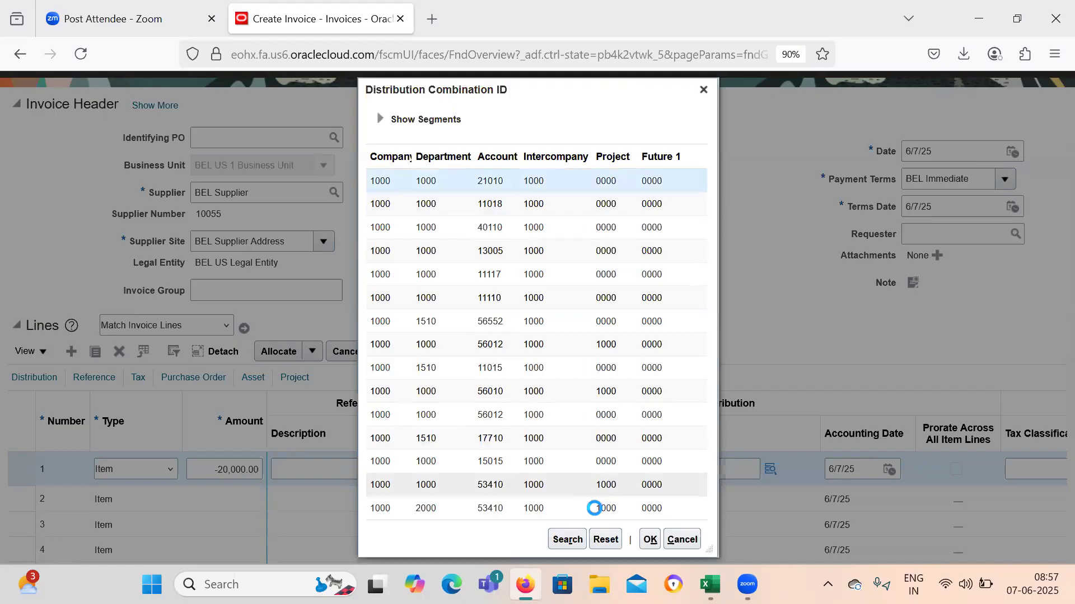
{"action": "left_click", "coordinate": [650, 539]}
{"action": "scroll", "coordinate": [598, 326], "scroll_direction": "up", "scroll_amount": 2}
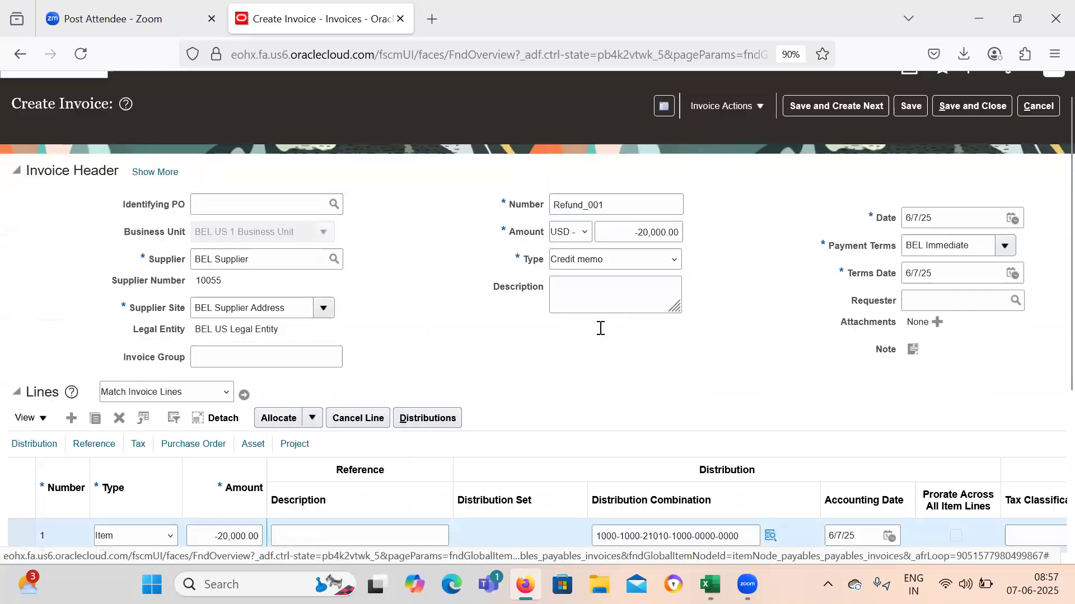
{"action": "left_click", "coordinate": [724, 130]}
Validate credit memo Refund_001, then save and close it
{"action": "left_click", "coordinate": [727, 200]}
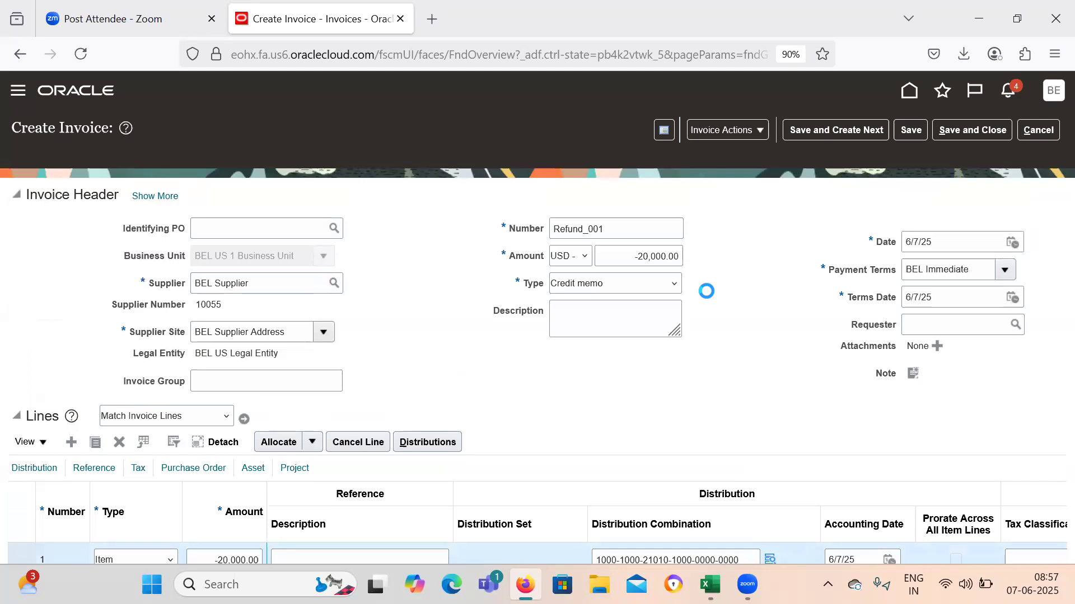
{"action": "scroll", "coordinate": [706, 291], "scroll_direction": "down", "scroll_amount": 3}
{"action": "scroll", "coordinate": [708, 290], "scroll_direction": "up", "scroll_amount": 3}
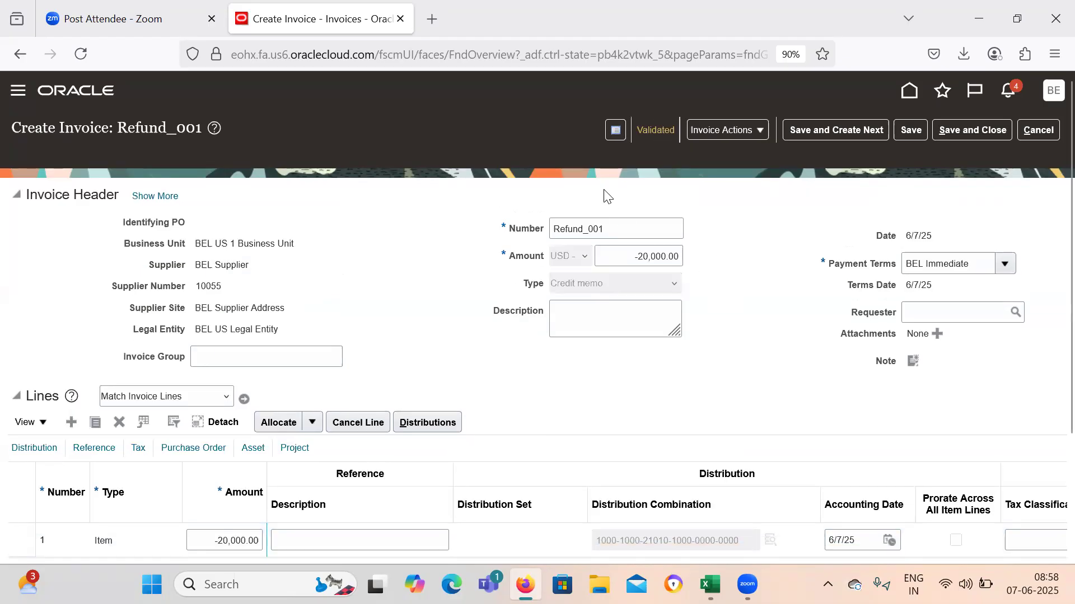
{"action": "double_click", "coordinate": [573, 224]}
{"action": "left_click", "coordinate": [639, 150]}
{"action": "left_click", "coordinate": [946, 136]}
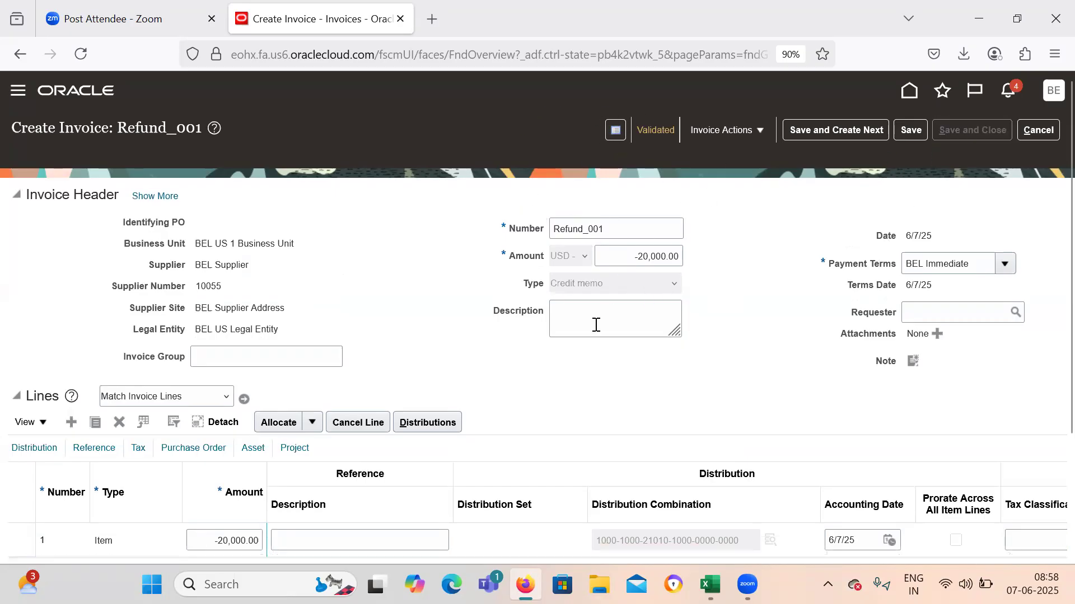
Start a new payment under Payables > Payments for BEL US 1 Business Unit
{"action": "left_click", "coordinate": [18, 90]}
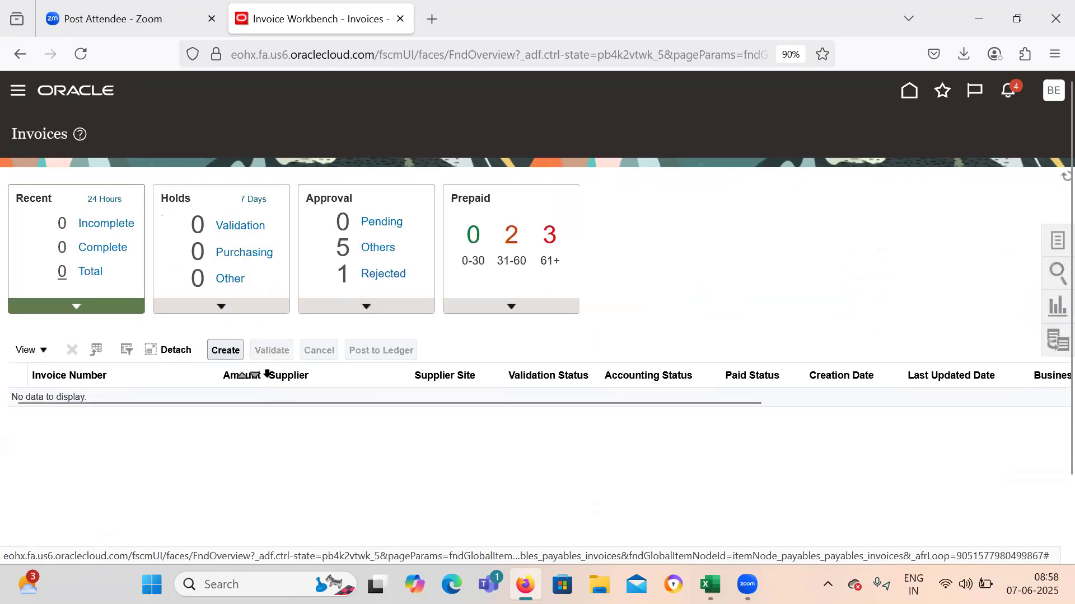
{"action": "scroll", "coordinate": [297, 376], "scroll_direction": "down", "scroll_amount": 6}
{"action": "left_click", "coordinate": [317, 390]}
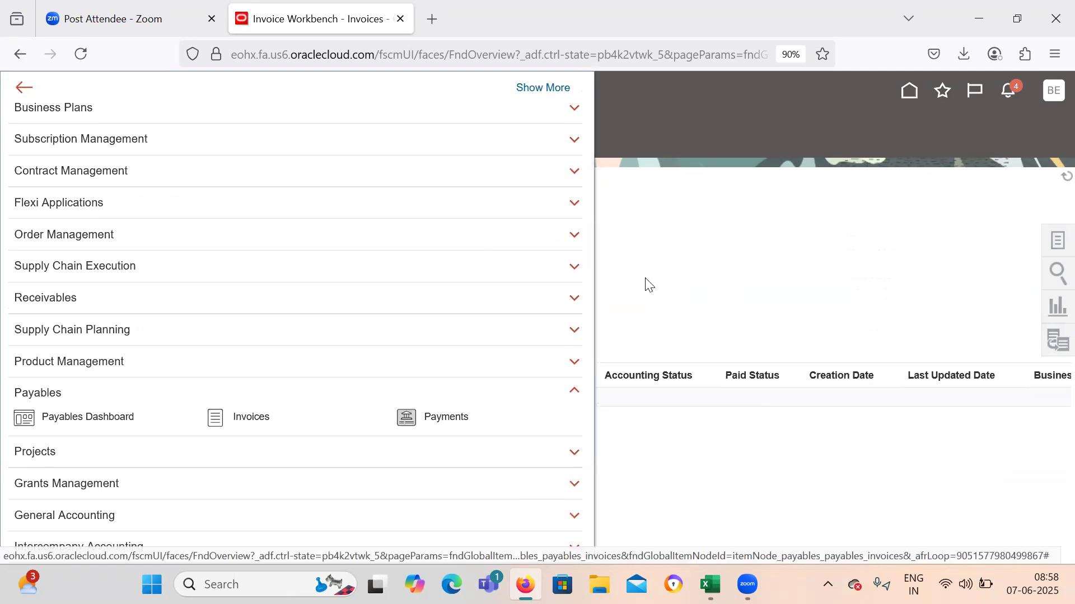
{"action": "left_click", "coordinate": [1056, 241]}
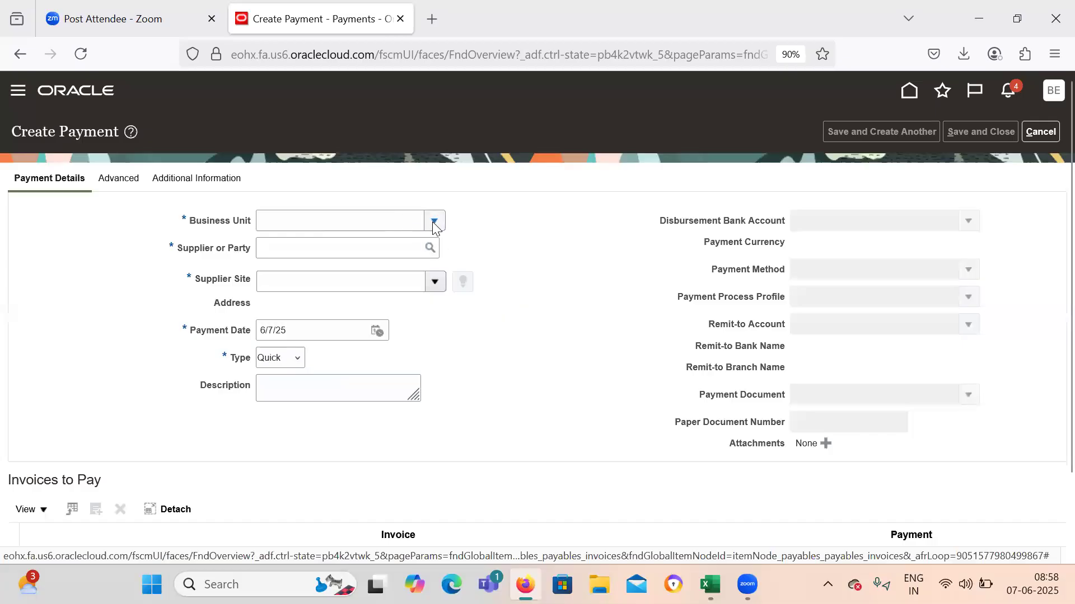
{"action": "left_click", "coordinate": [434, 223]}
{"action": "left_click", "coordinate": [369, 295]}
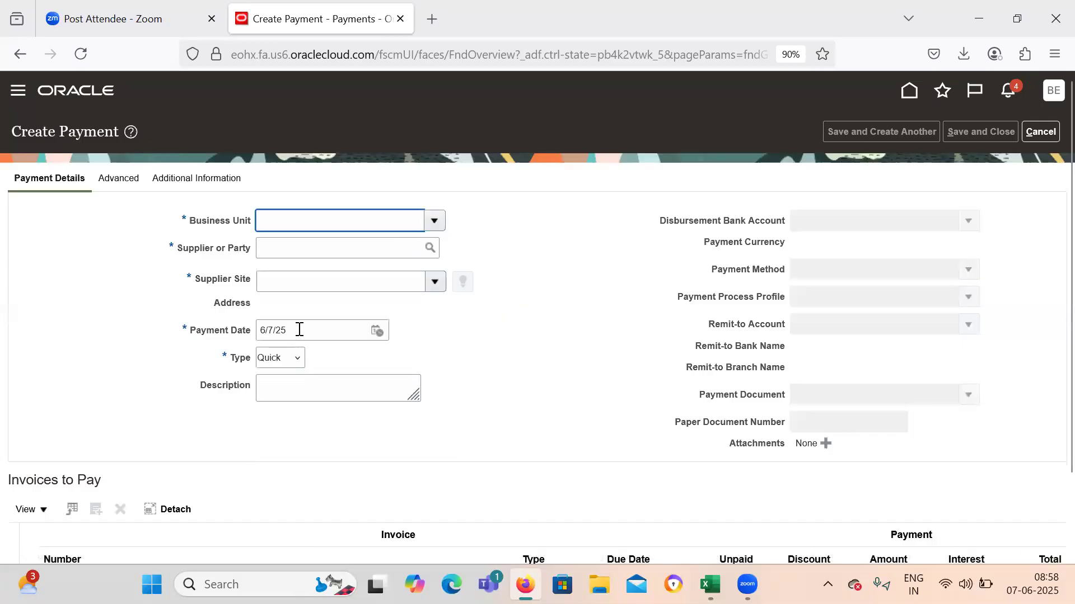
{"action": "left_click", "coordinate": [299, 253]}
Set supplier BEL Supplier 10055, payment type Refund, and bank account BEL Corporate
{"action": "type", "text": "BEL"}
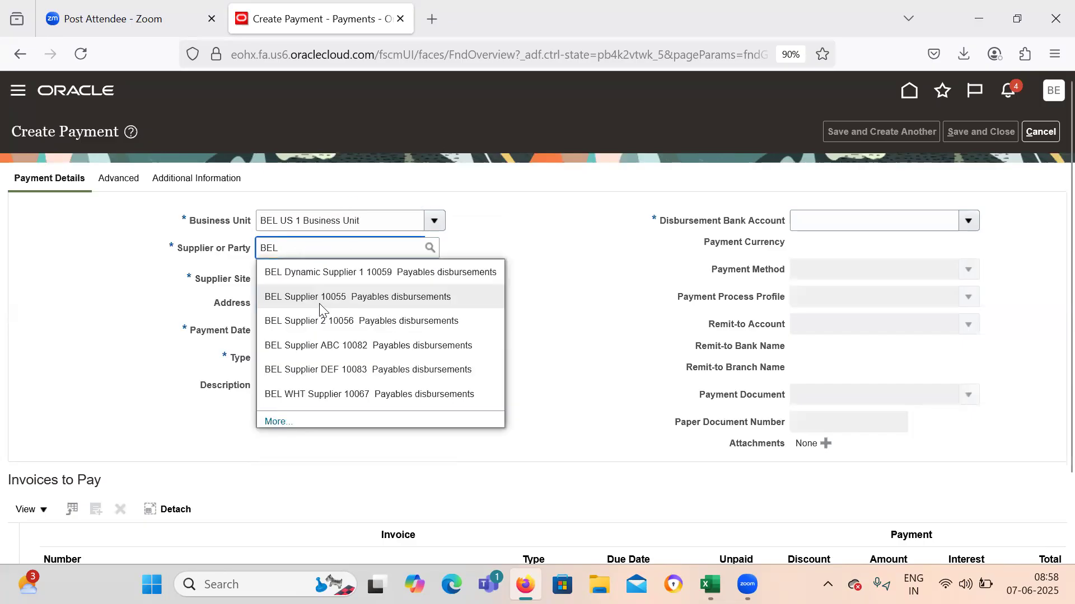
{"action": "left_click", "coordinate": [319, 304]}
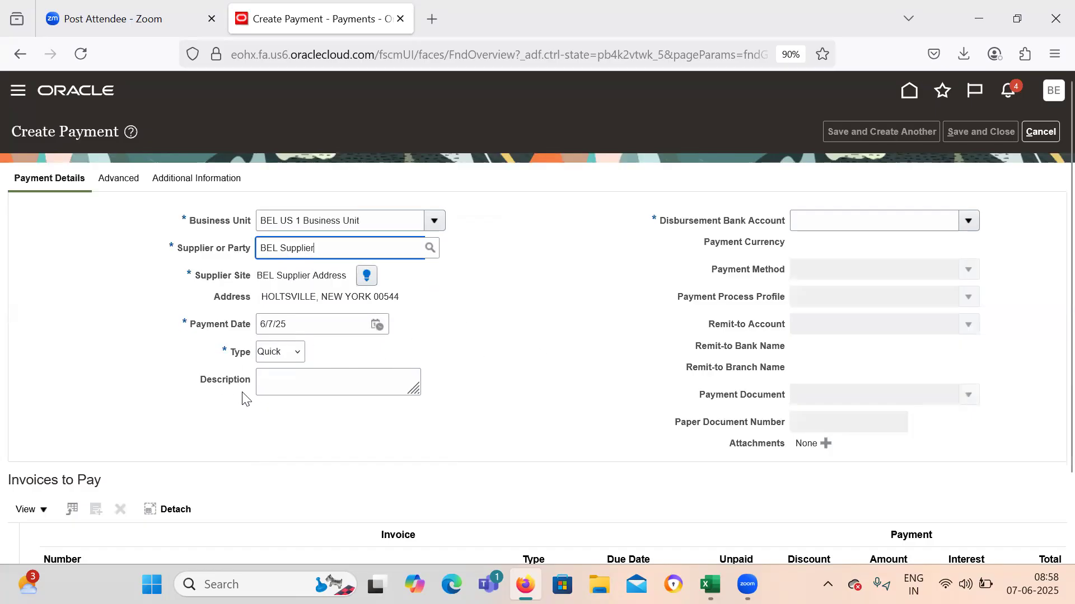
{"action": "left_click", "coordinate": [280, 355]}
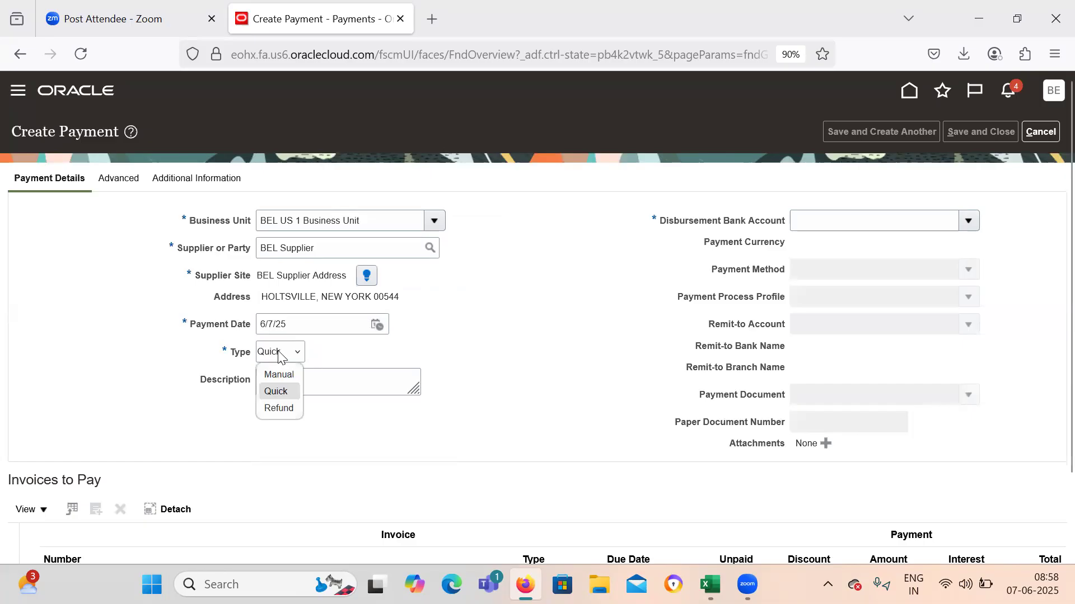
{"action": "left_click", "coordinate": [279, 409]}
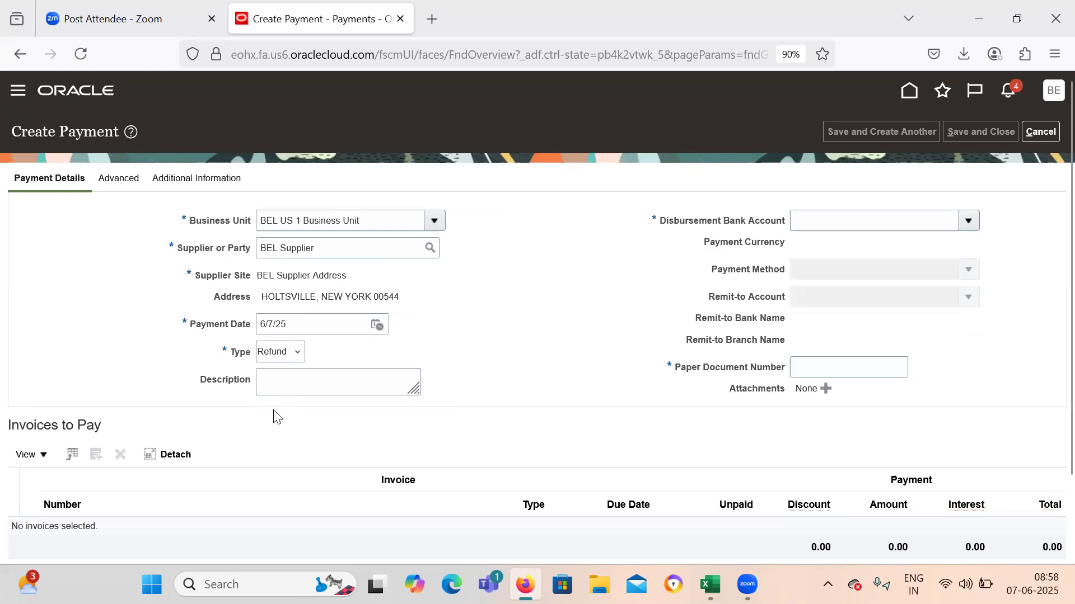
{"action": "left_click", "coordinate": [964, 221]}
{"action": "left_click", "coordinate": [799, 245]}
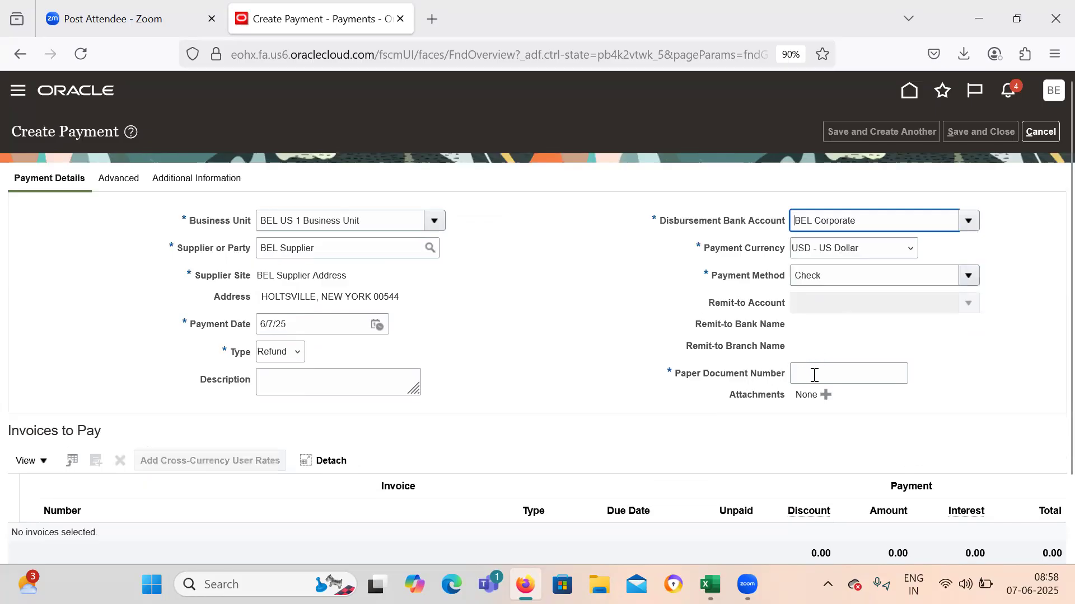
Enter paper document number 001 for the refund payment
{"action": "scroll", "coordinate": [814, 374], "scroll_direction": "down", "scroll_amount": 1}
{"action": "scroll", "coordinate": [814, 374], "scroll_direction": "up", "scroll_amount": 1}
{"action": "left_click", "coordinate": [816, 367]}
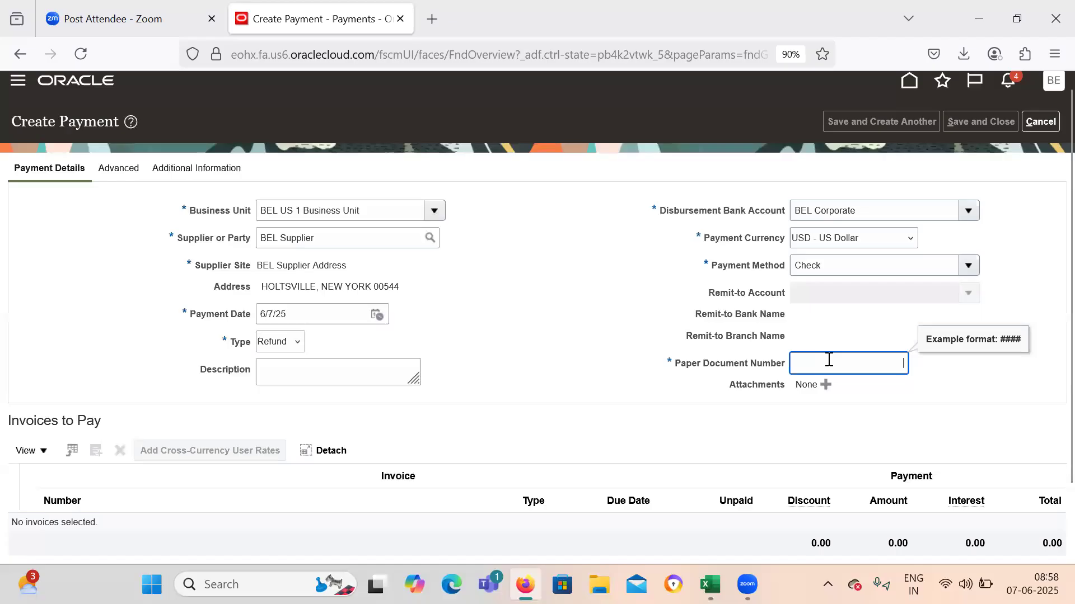
{"action": "type", "text": "001"}
{"action": "key", "text": "Tab"}
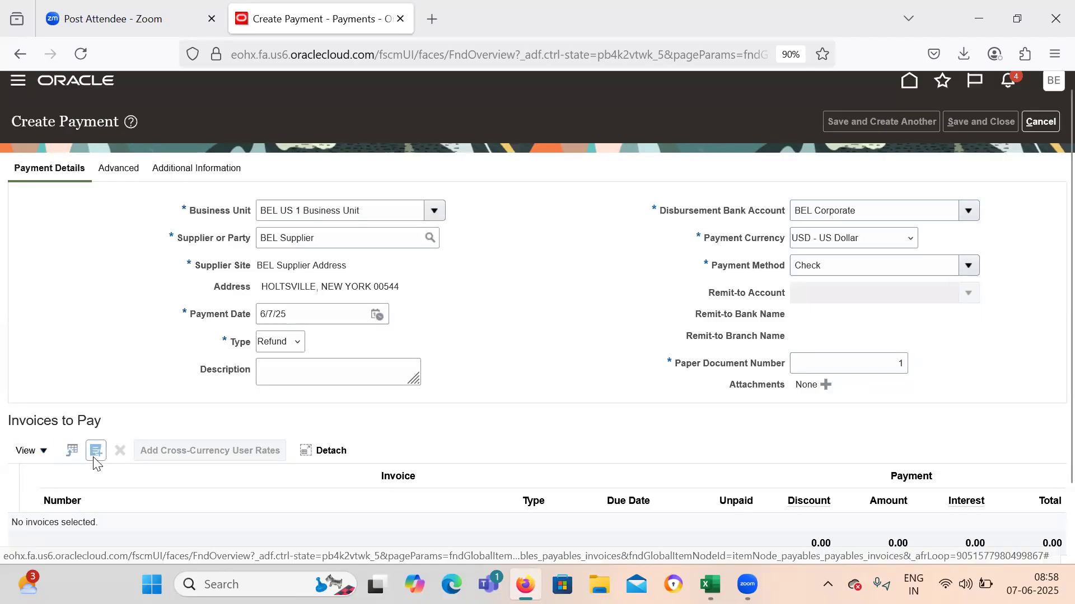
{"action": "scroll", "coordinate": [96, 450], "scroll_direction": "down", "scroll_amount": 3}
Use Select and Add to attach Refund_001, giving the refund a -18,000.00 total
{"action": "left_click", "coordinate": [96, 370]}
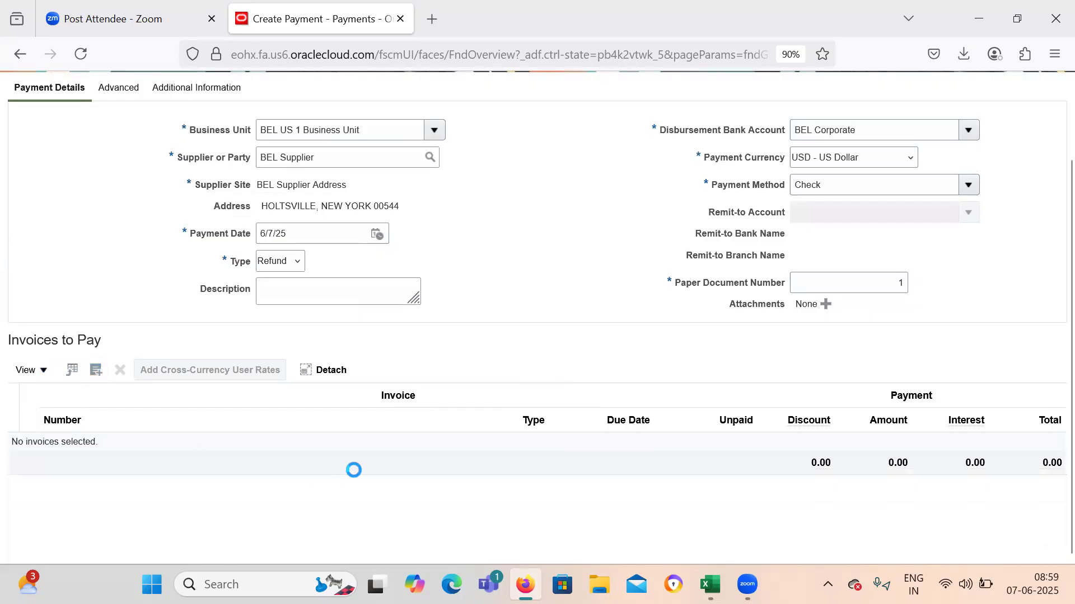
{"action": "scroll", "coordinate": [366, 472], "scroll_direction": "down", "scroll_amount": 1}
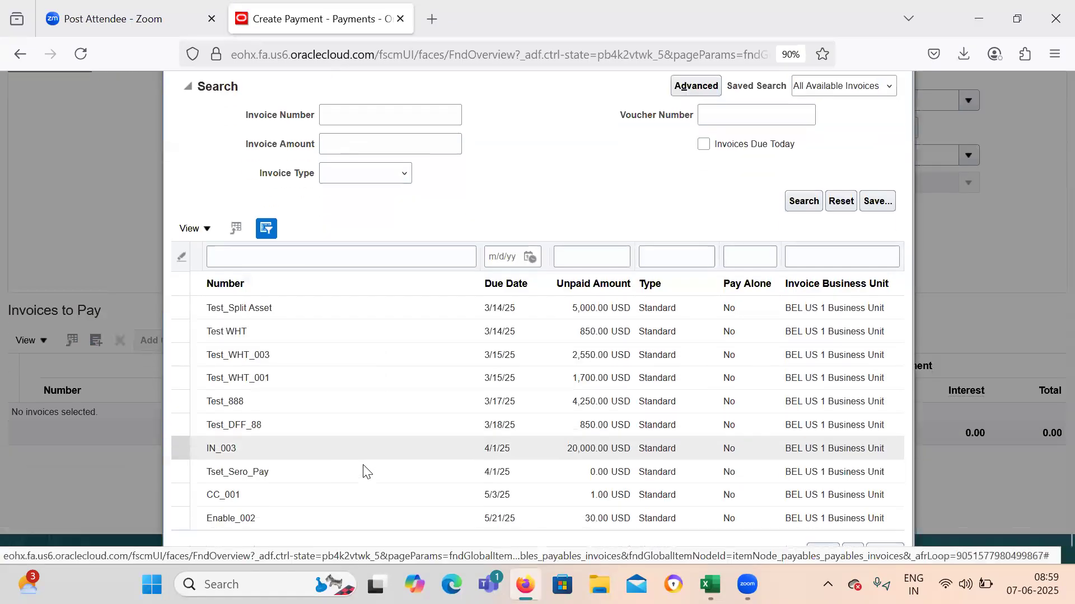
{"action": "scroll", "coordinate": [365, 472], "scroll_direction": "down", "scroll_amount": 1}
{"action": "scroll", "coordinate": [363, 464], "scroll_direction": "down", "scroll_amount": 1}
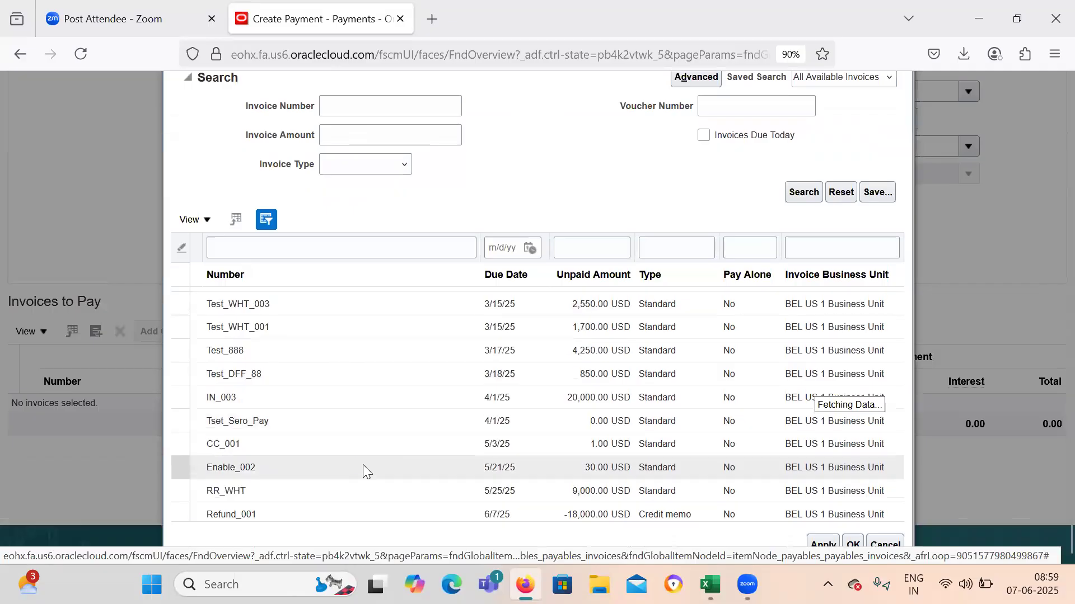
{"action": "left_click", "coordinate": [820, 545]}
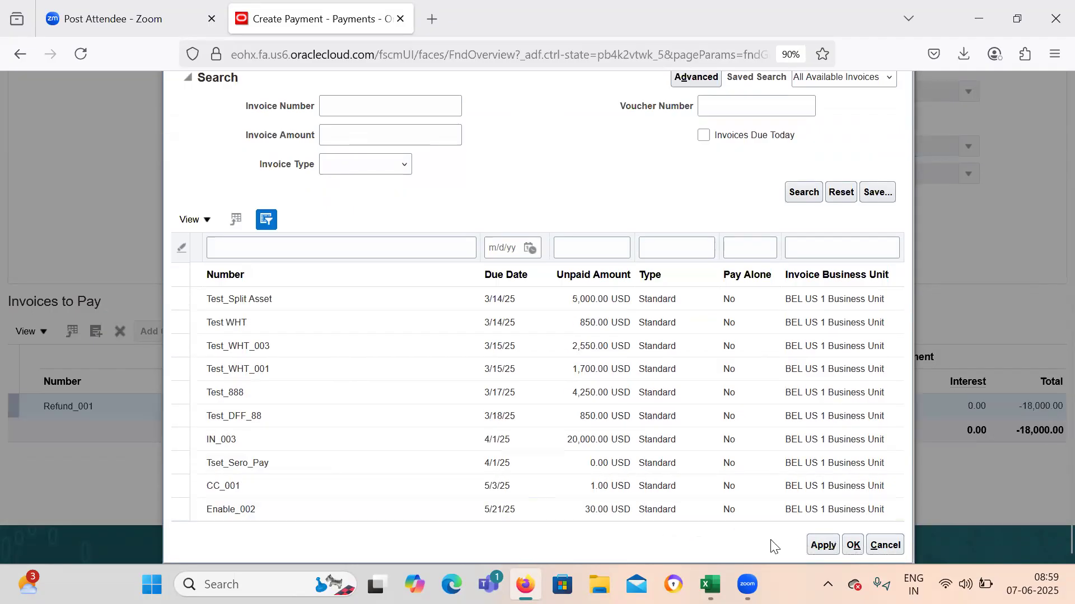
{"action": "left_click", "coordinate": [856, 548]}
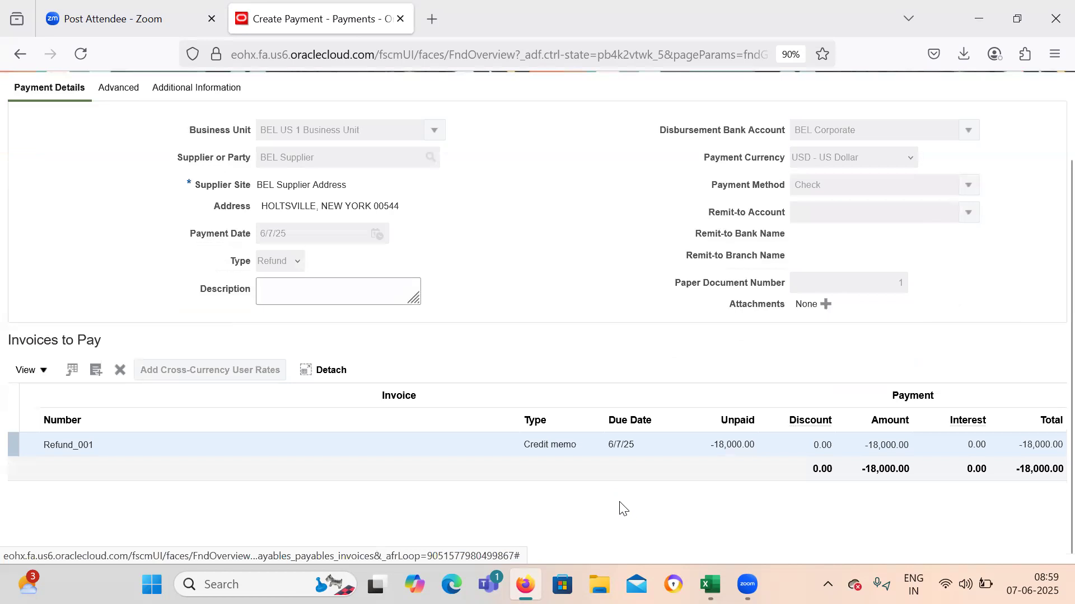
Save and close the refund, confirming creation of Payment 1 for -18,000.00 USD
{"action": "scroll", "coordinate": [622, 495], "scroll_direction": "up", "scroll_amount": 1}
{"action": "scroll", "coordinate": [622, 496], "scroll_direction": "up", "scroll_amount": 1}
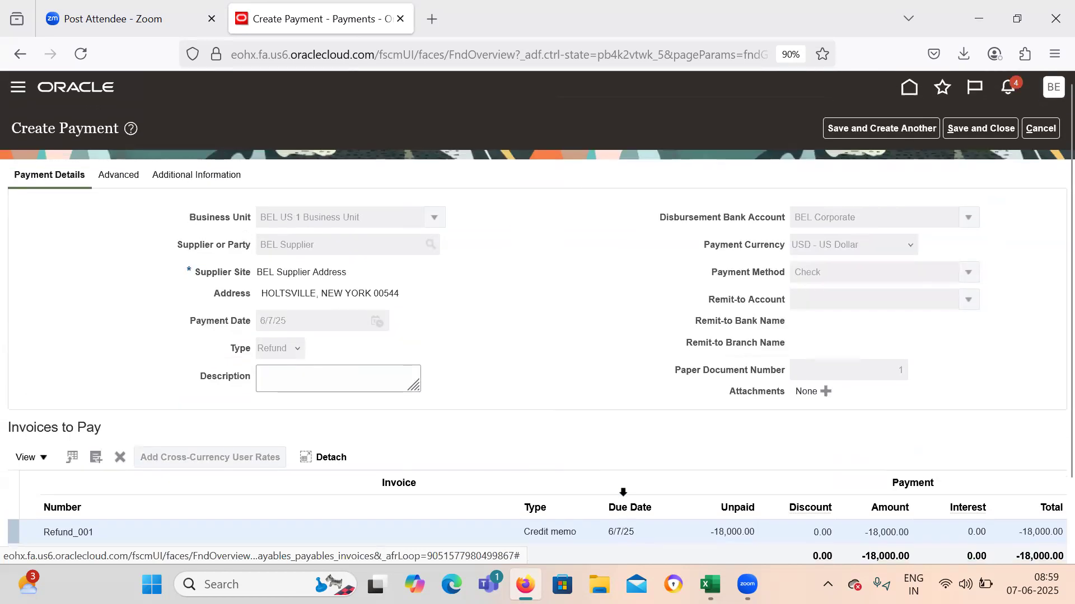
{"action": "scroll", "coordinate": [623, 498], "scroll_direction": "down", "scroll_amount": 2}
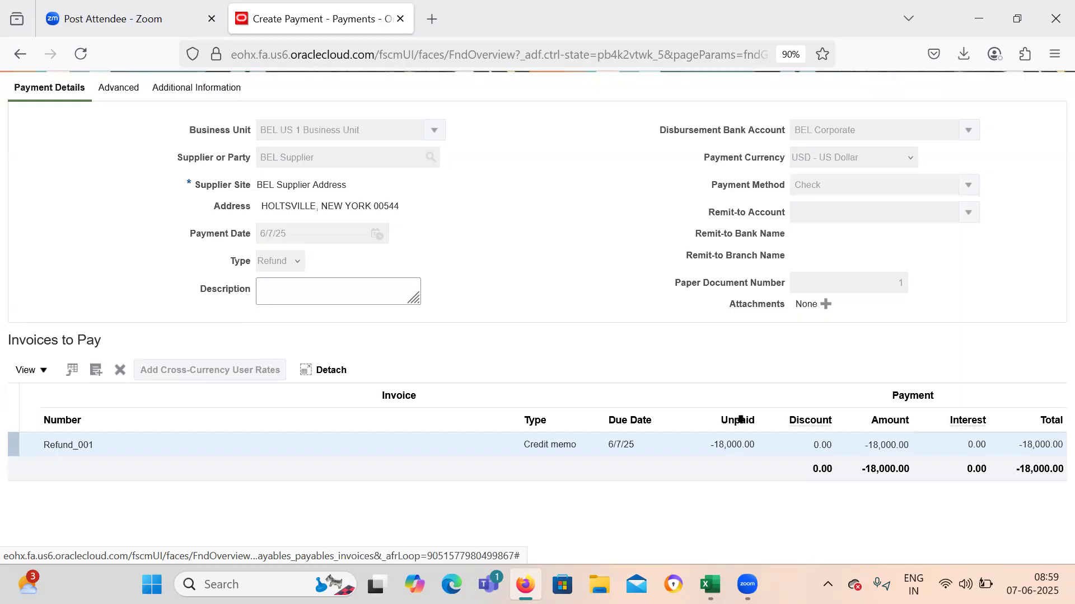
{"action": "scroll", "coordinate": [733, 403], "scroll_direction": "up", "scroll_amount": 2}
{"action": "scroll", "coordinate": [674, 414], "scroll_direction": "down", "scroll_amount": 2}
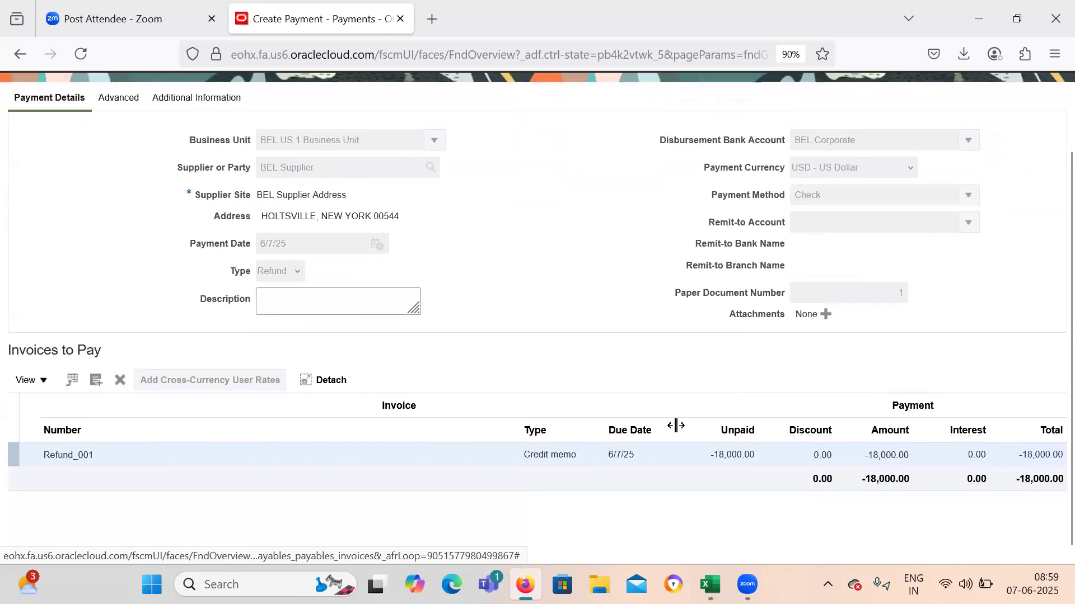
{"action": "scroll", "coordinate": [917, 151], "scroll_direction": "up", "scroll_amount": 2}
{"action": "left_click", "coordinate": [958, 134]}
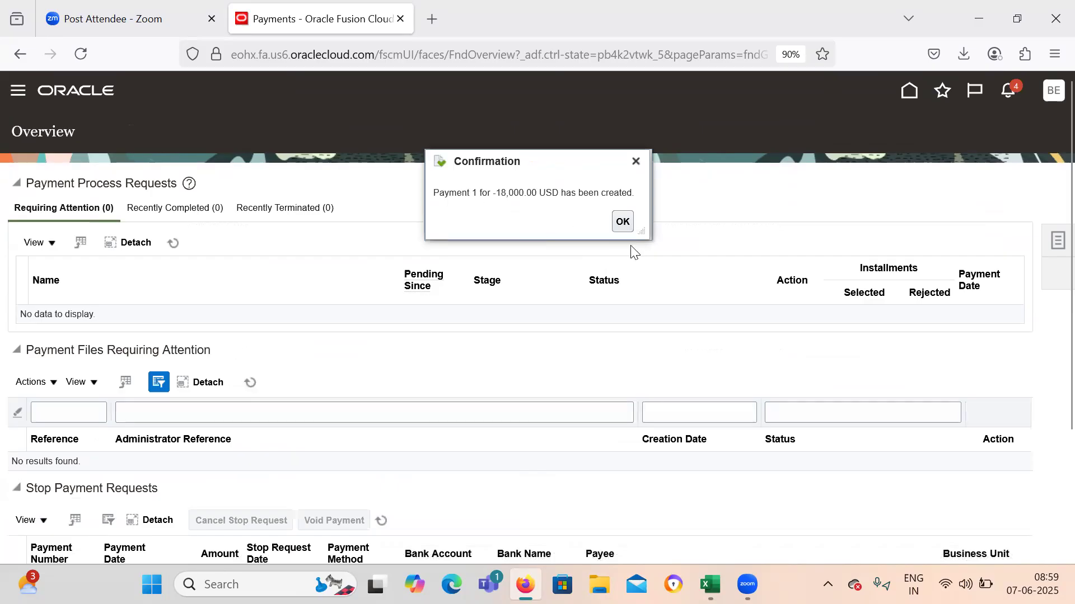
{"action": "left_click", "coordinate": [621, 222]}
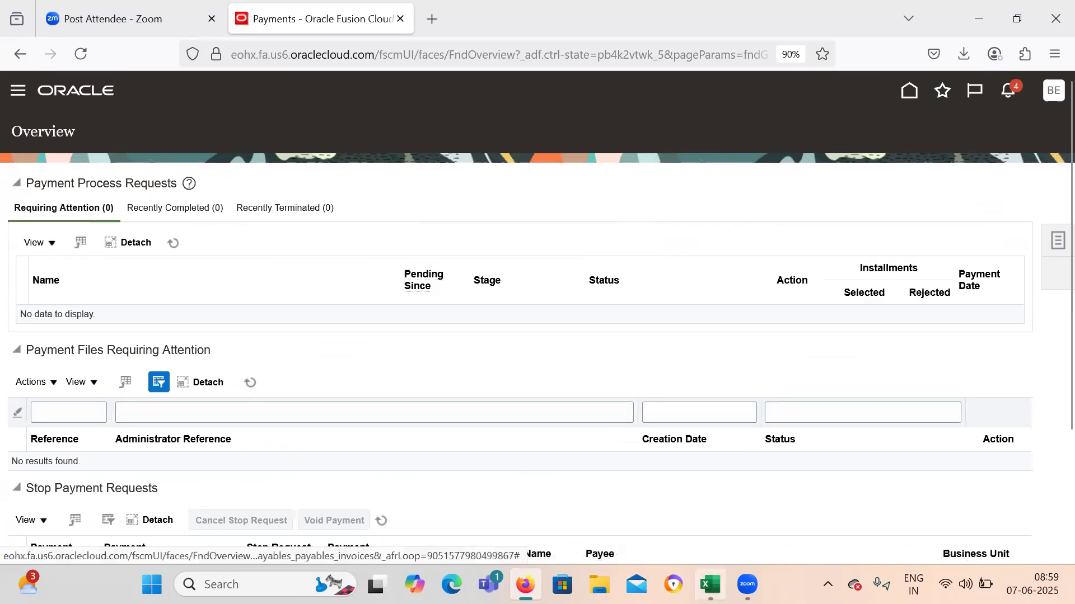
Back in the Excel process notes, select the two refund step notes in B114:B115
{"action": "left_click", "coordinate": [710, 585]}
{"action": "key", "text": "Down"}
{"action": "key", "text": "Down"}
{"action": "left_click_drag", "start_coordinate": [215, 357], "coordinate": [351, 365]}
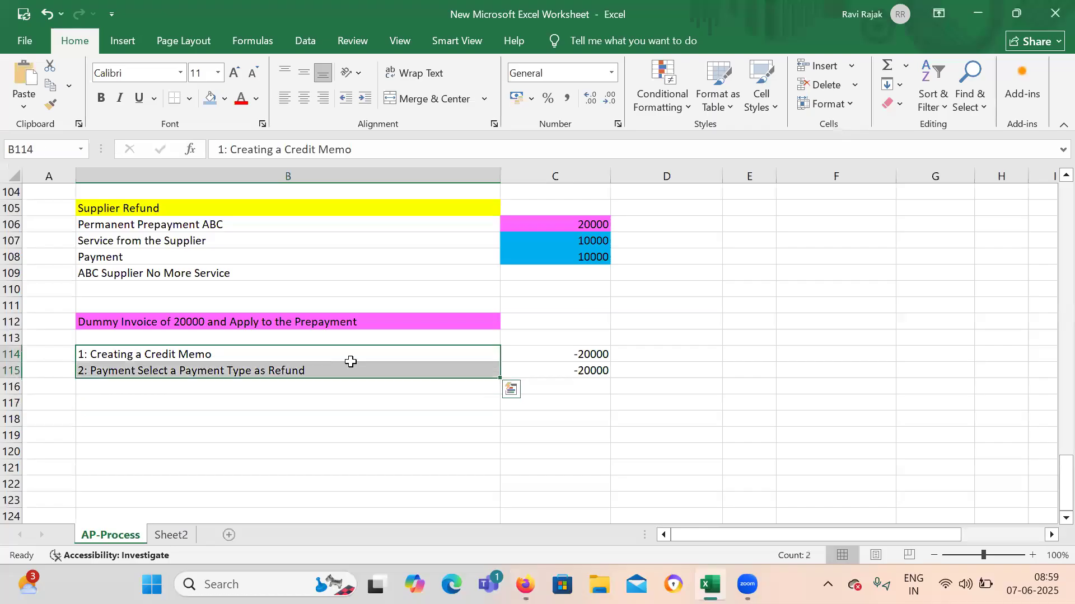